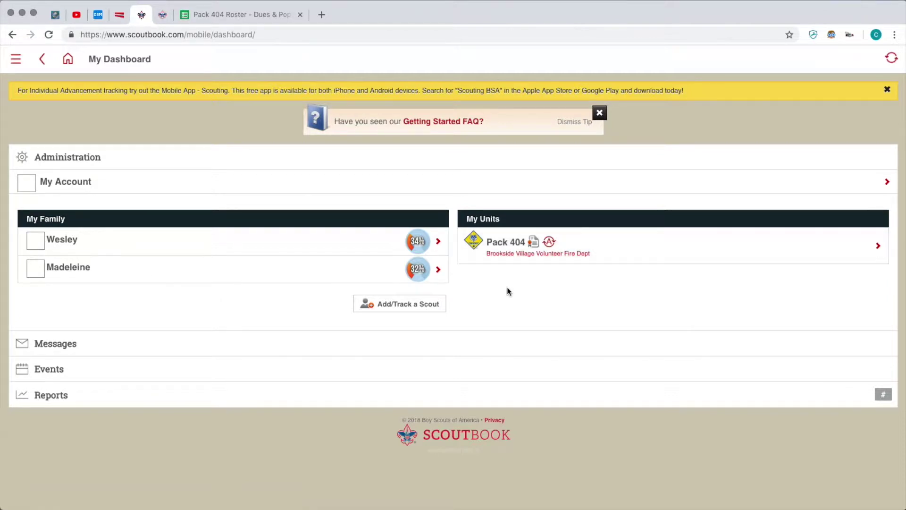
# Open the Pack 404 unit page from My Units on the dashboard.
pyautogui.click(507, 243)
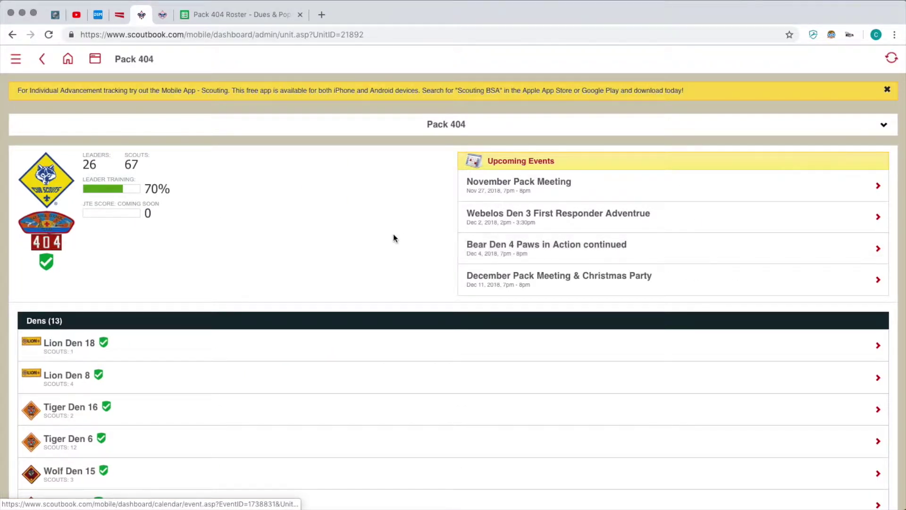
# Go to the pack's My Calendar and start a new event in Edit Event.
pyautogui.click(518, 162)
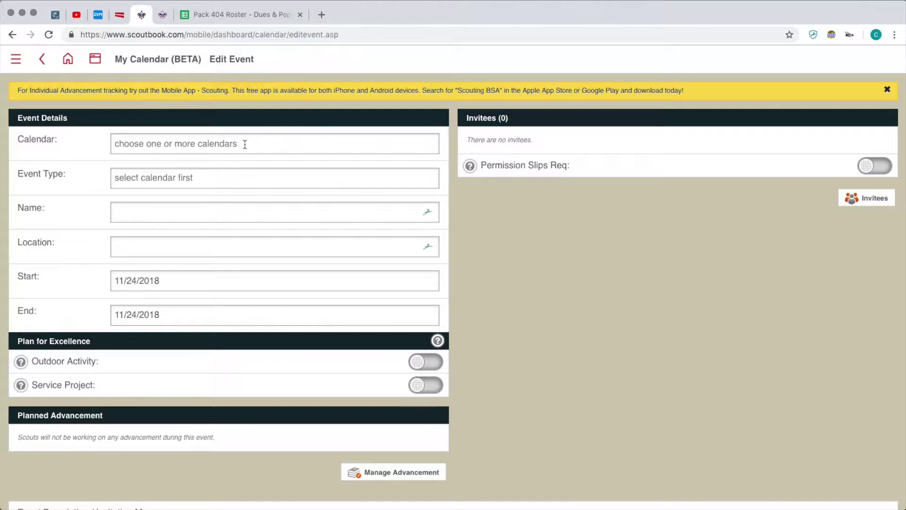
# Open the event's Calendar picker and scroll down to the Webelos den calendars.
pyautogui.click(245, 144)
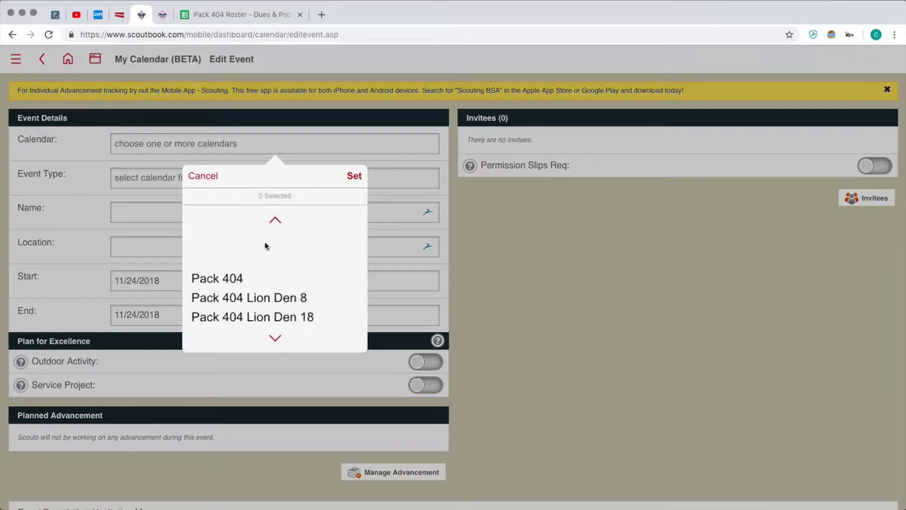
pyautogui.click(276, 341)
pyautogui.click(276, 341)
pyautogui.click(276, 341)
pyautogui.click(276, 341)
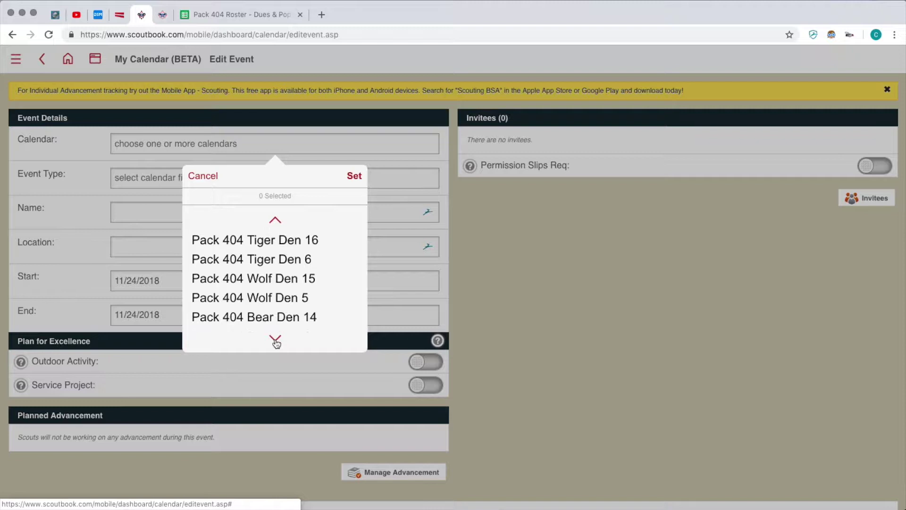
pyautogui.click(277, 341)
pyautogui.click(276, 220)
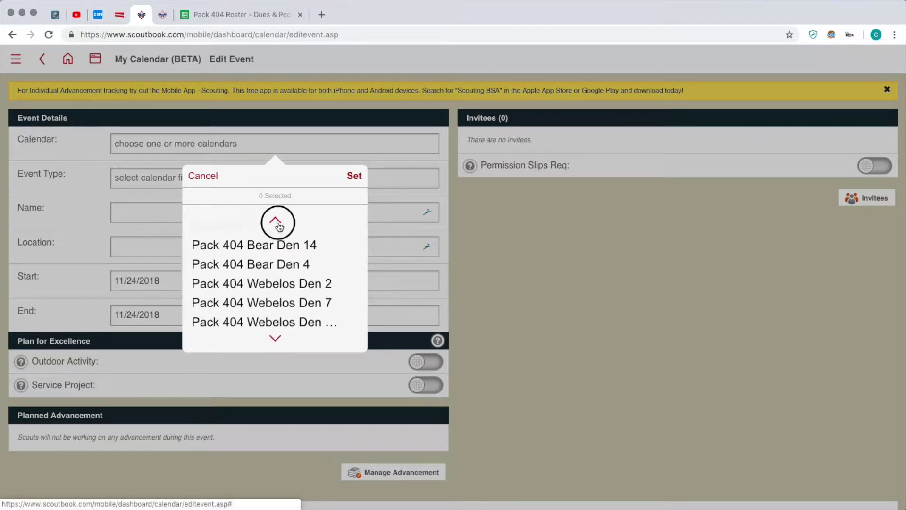
pyautogui.click(278, 222)
pyautogui.click(278, 223)
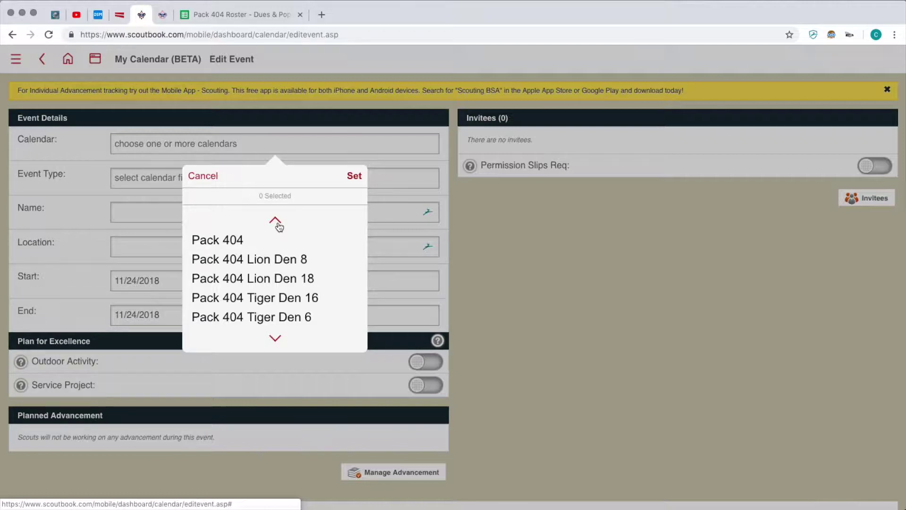
pyautogui.click(279, 339)
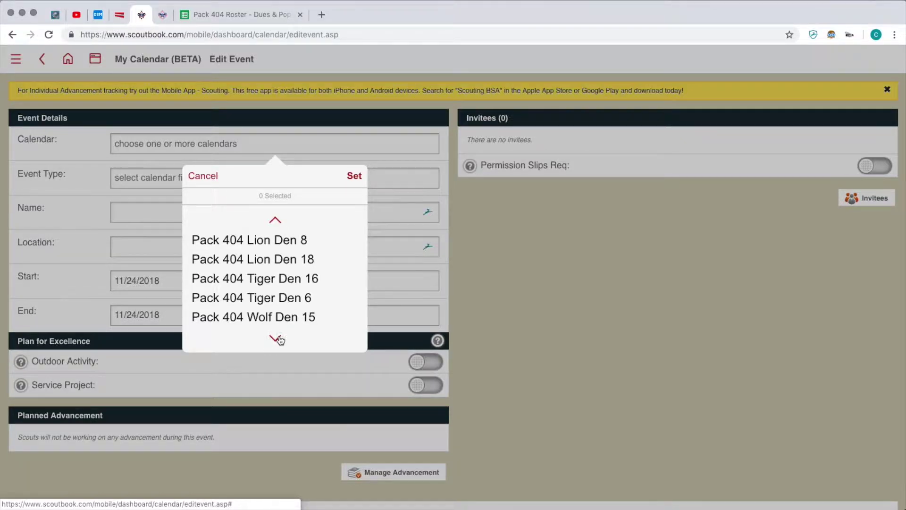
pyautogui.click(279, 339)
pyautogui.click(279, 339)
pyautogui.click(279, 339)
pyautogui.click(278, 339)
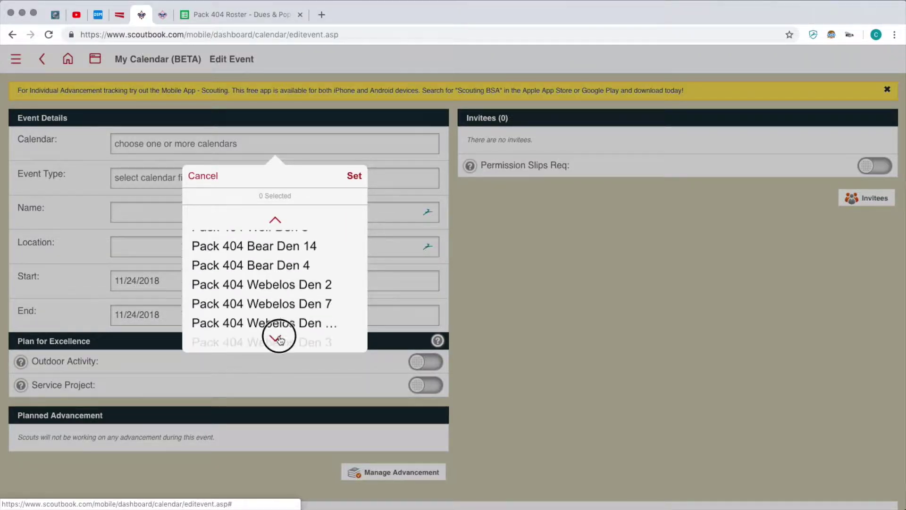
pyautogui.click(279, 339)
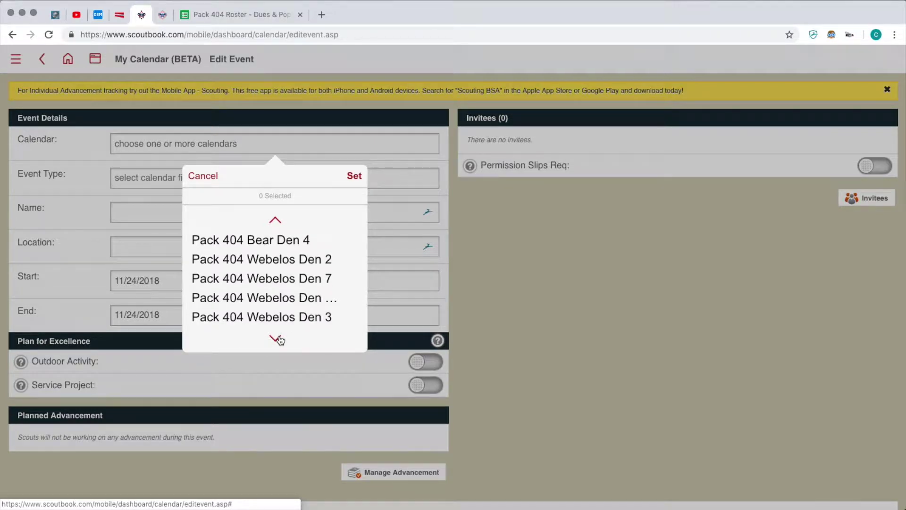
pyautogui.click(278, 338)
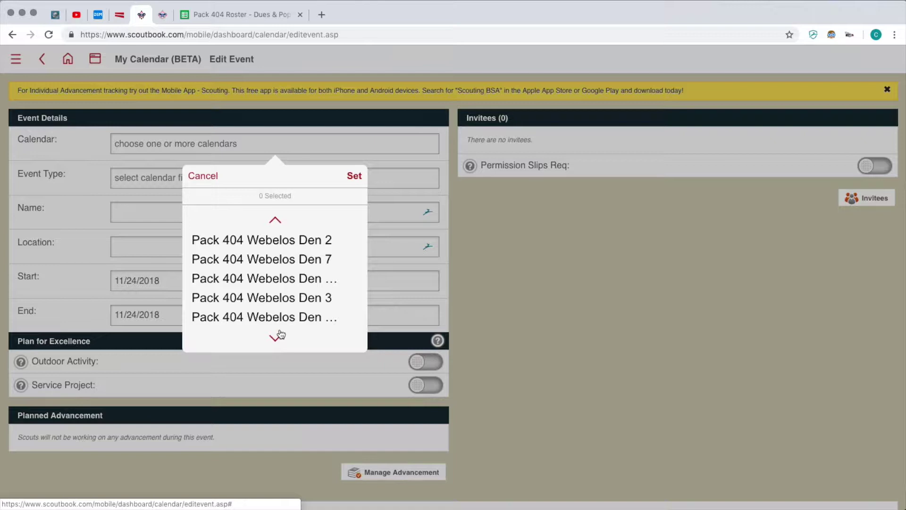
# Check the Webelos Den 2, 7, 12, 3 and 13 calendars and set them.
pyautogui.click(304, 241)
pyautogui.click(300, 260)
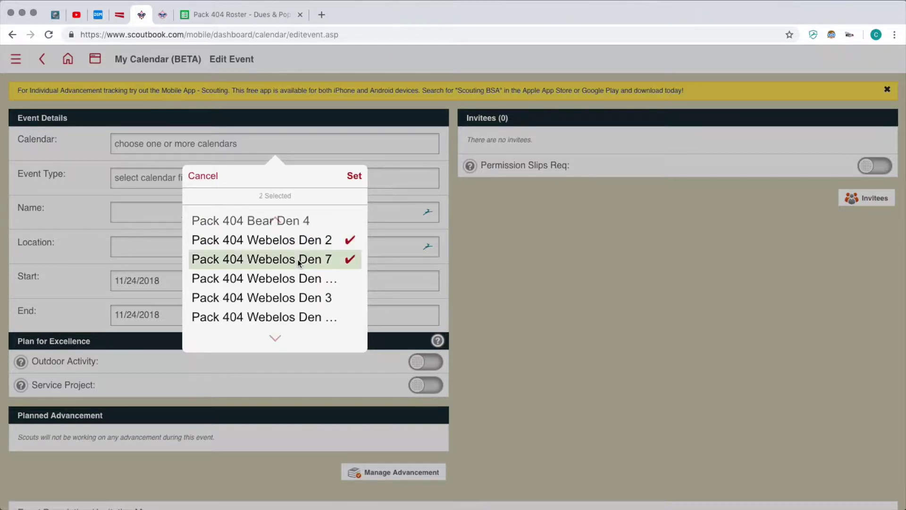
pyautogui.click(293, 282)
pyautogui.click(289, 297)
pyautogui.click(289, 316)
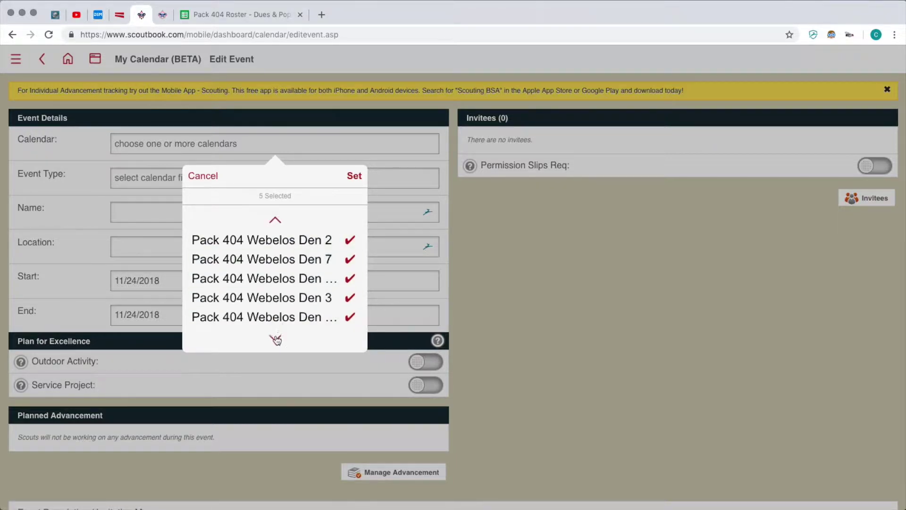
pyautogui.click(275, 338)
pyautogui.click(276, 221)
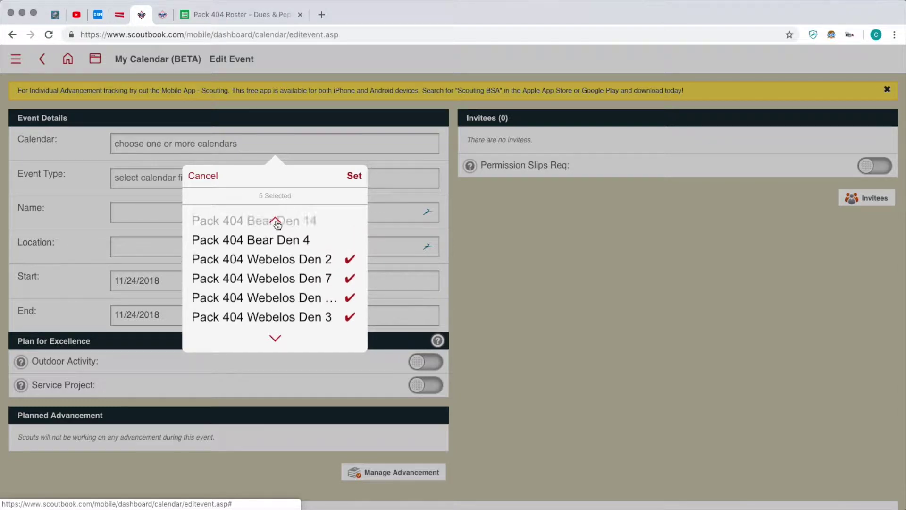
pyautogui.click(276, 221)
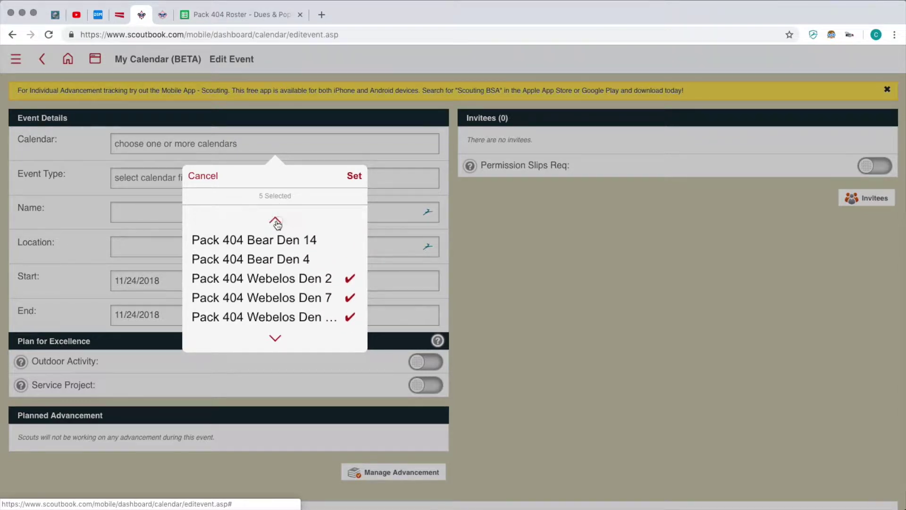
pyautogui.click(354, 176)
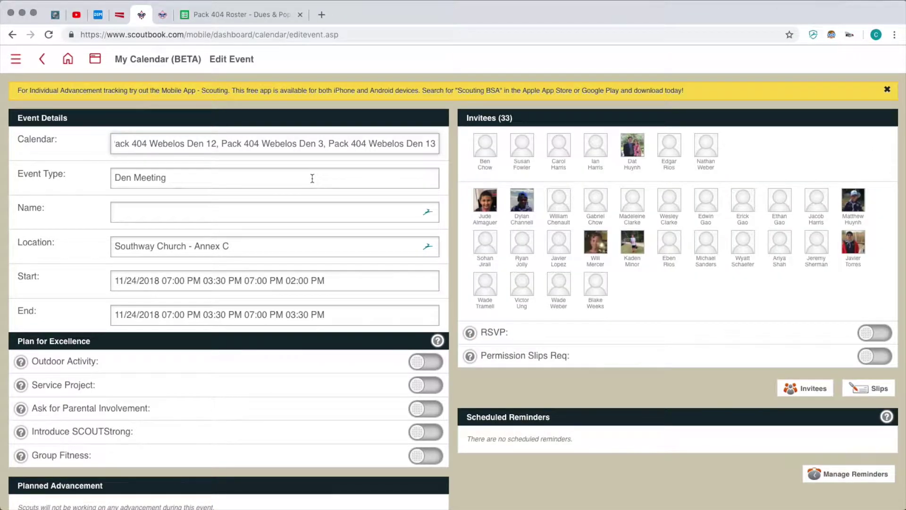
# Set the Event Type to Other, dropping the invitee count from 33 to 0.
pyautogui.click(311, 178)
pyautogui.click(276, 352)
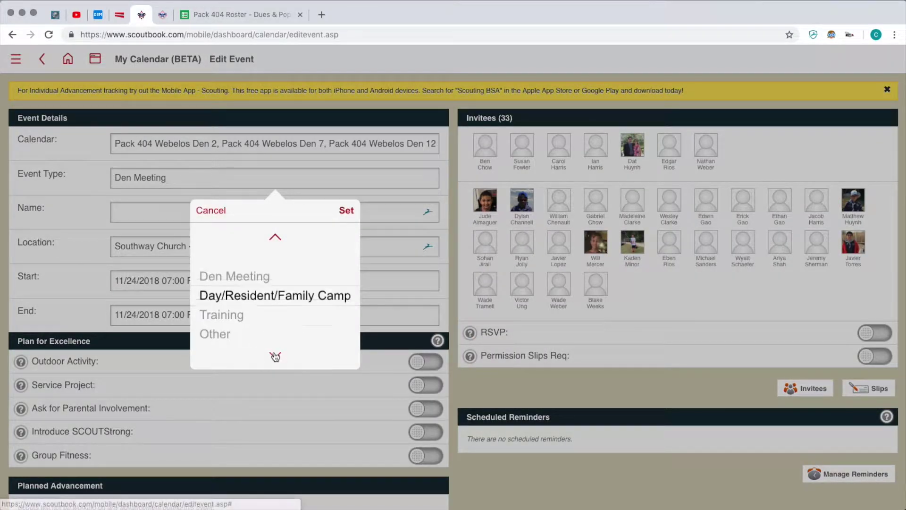
pyautogui.click(275, 352)
pyautogui.click(277, 238)
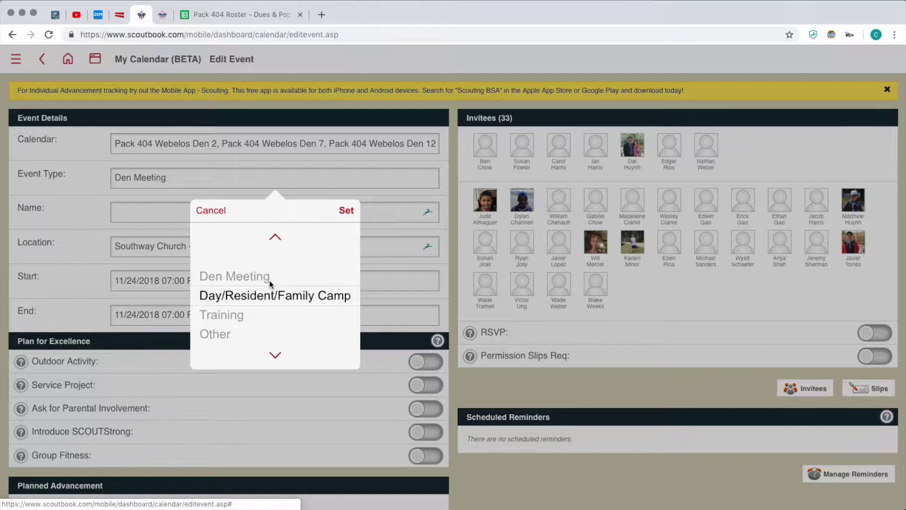
pyautogui.click(276, 355)
pyautogui.click(229, 315)
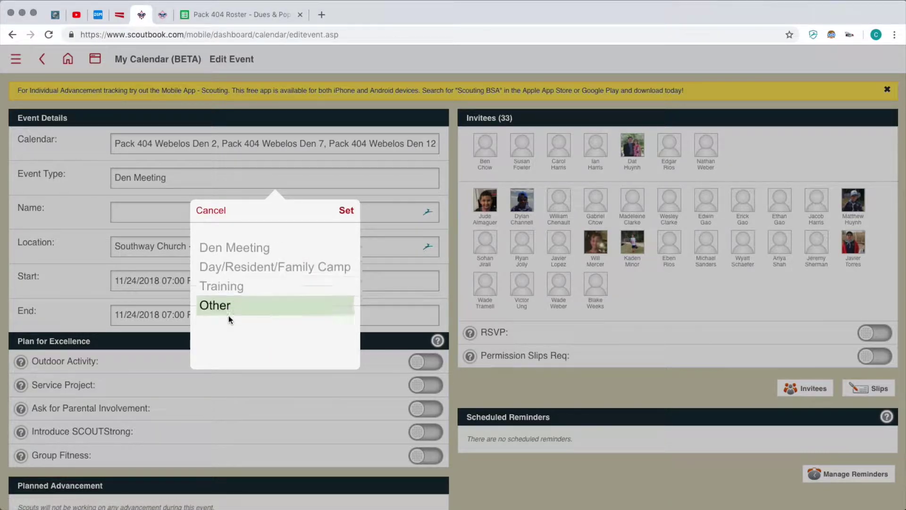
pyautogui.click(346, 211)
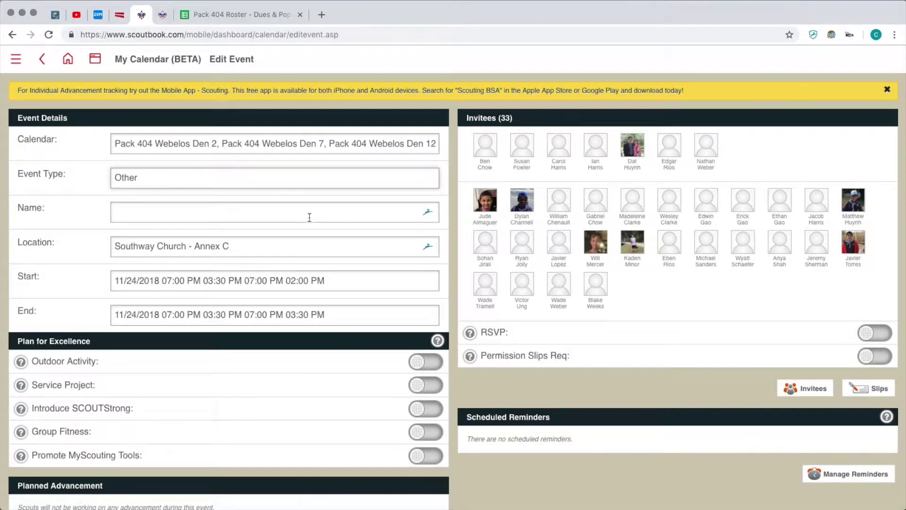
pyautogui.click(305, 218)
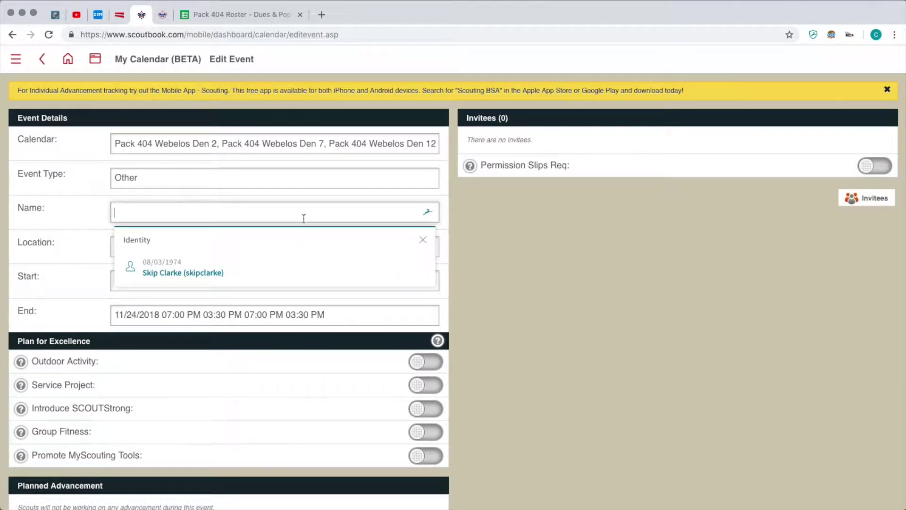
# Name the event 'Duty to God (PRAY) - Session 1' and trim the location to Southway Church.
pyautogui.write('Duty to God (PRAY) - Session 1')
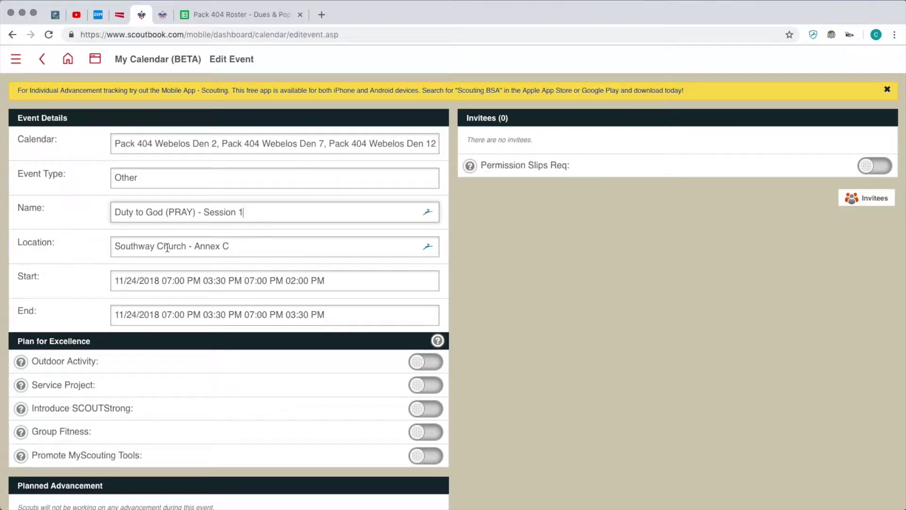
pyautogui.click(269, 249)
pyautogui.press('BackSpace')
pyautogui.press('BackSpace')
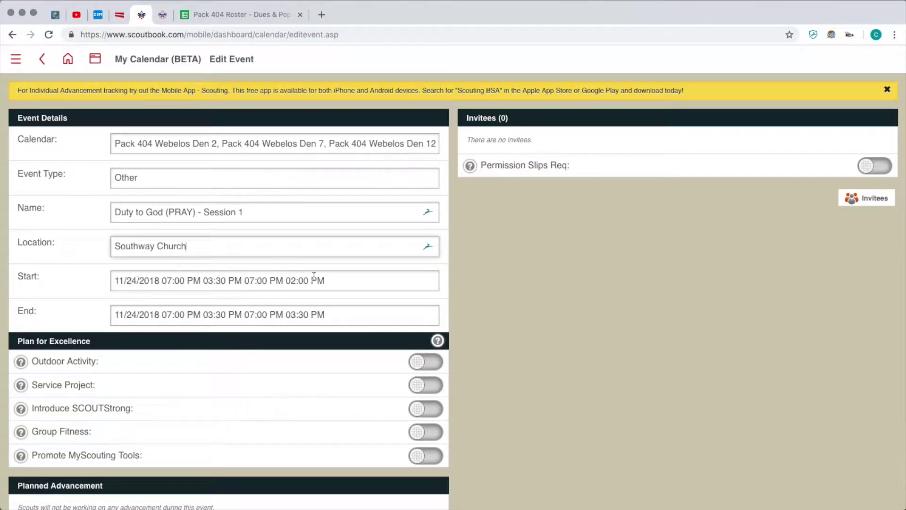
pyautogui.click(364, 282)
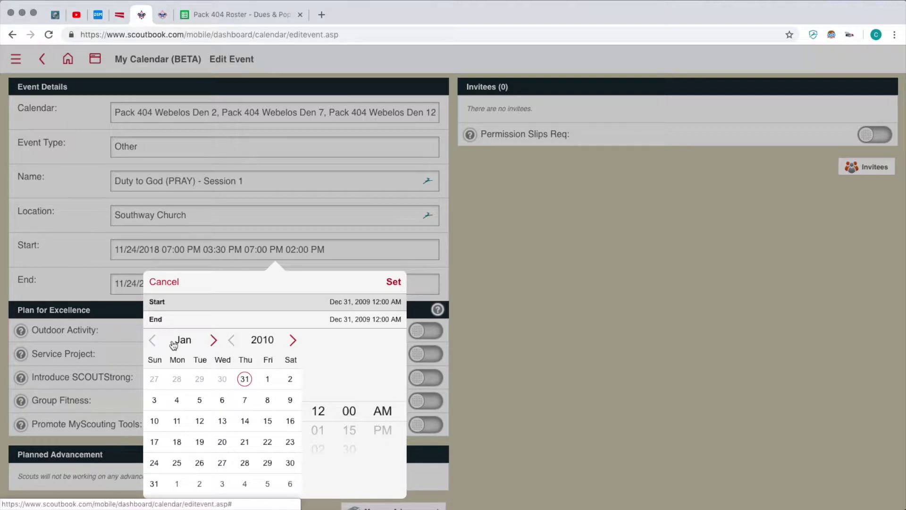
# Pick December 5, 2018 as the event date in the Start picker.
pyautogui.click(293, 340)
pyautogui.click(294, 341)
pyautogui.click(293, 340)
pyautogui.click(293, 341)
pyautogui.click(293, 341)
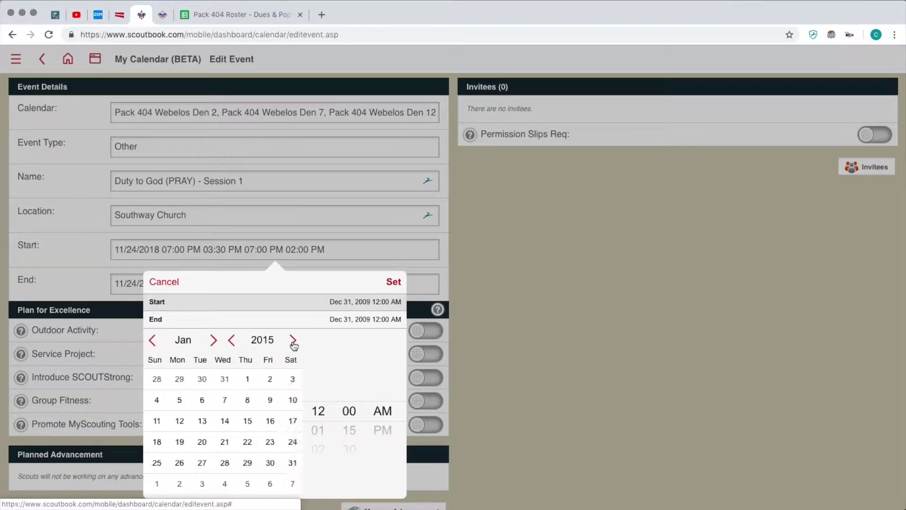
pyautogui.click(293, 341)
pyautogui.click(293, 341)
pyautogui.click(293, 340)
pyautogui.click(293, 341)
pyautogui.click(230, 340)
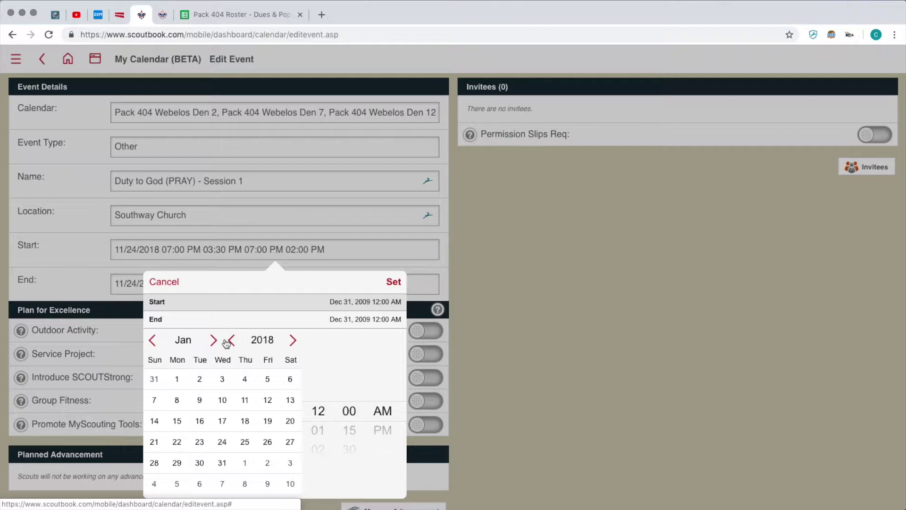
pyautogui.click(154, 341)
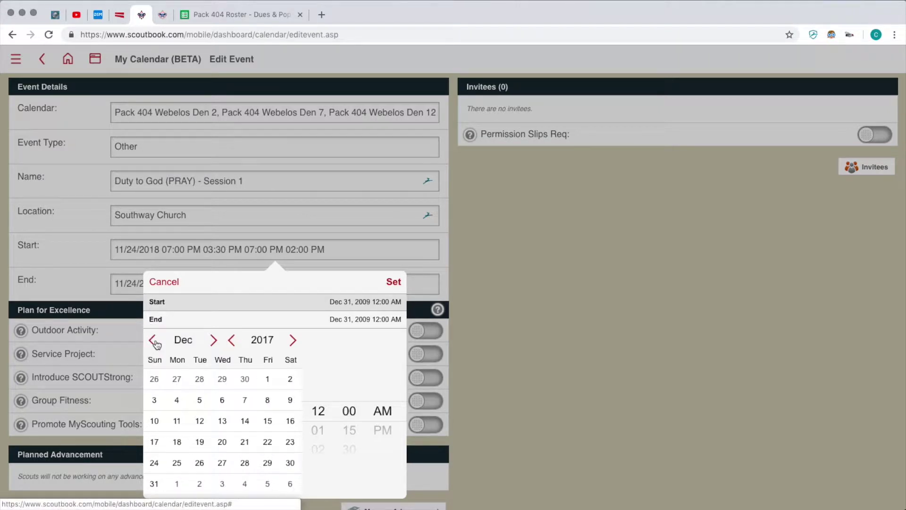
pyautogui.click(155, 341)
pyautogui.click(293, 340)
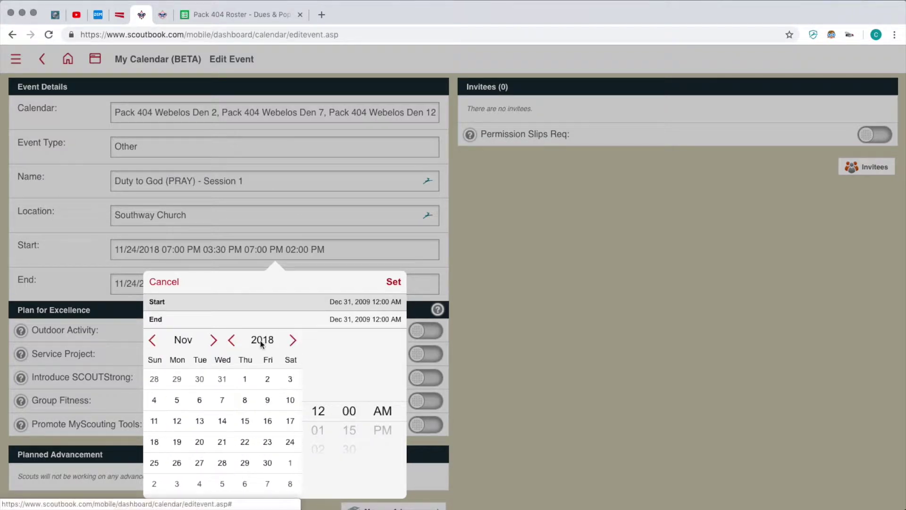
pyautogui.click(215, 341)
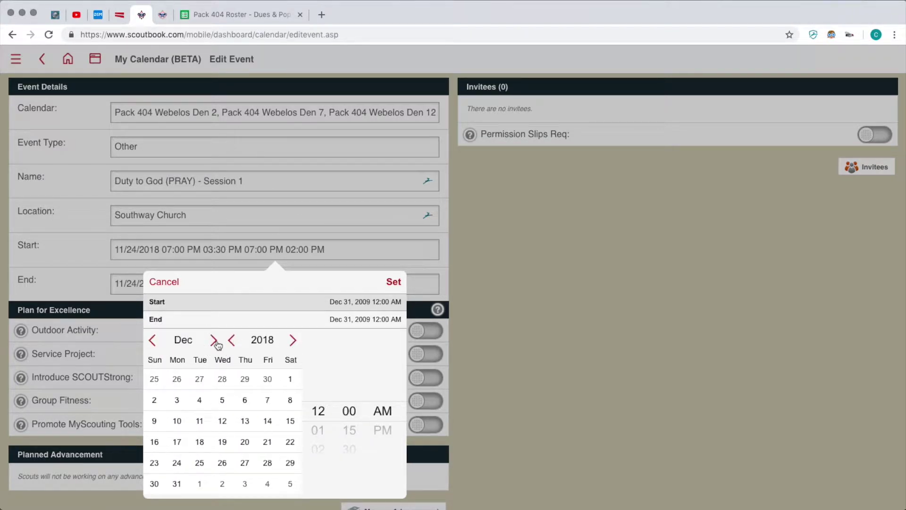
pyautogui.click(222, 402)
# Set the event to run from 07:00 PM to 08:00 PM and apply it.
pyautogui.click(317, 412)
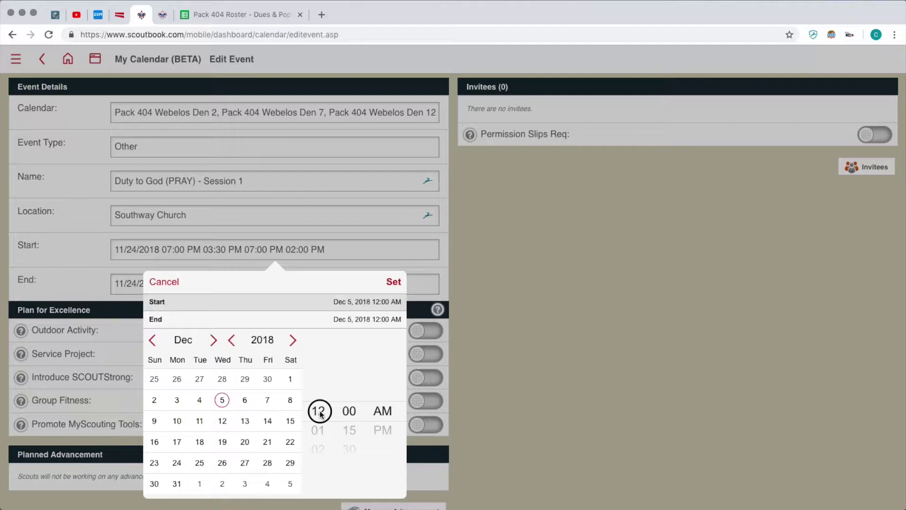
pyautogui.click(319, 427)
pyautogui.click(318, 429)
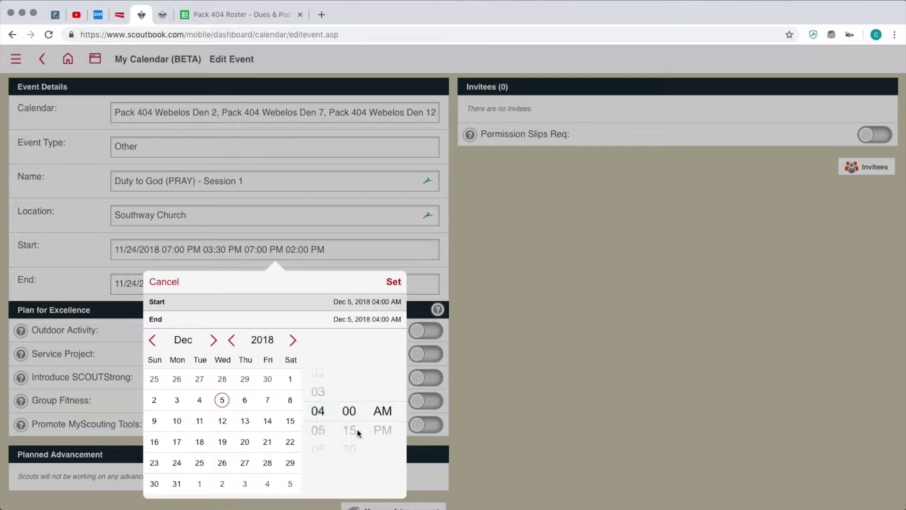
pyautogui.click(379, 430)
pyautogui.click(319, 430)
pyautogui.click(319, 432)
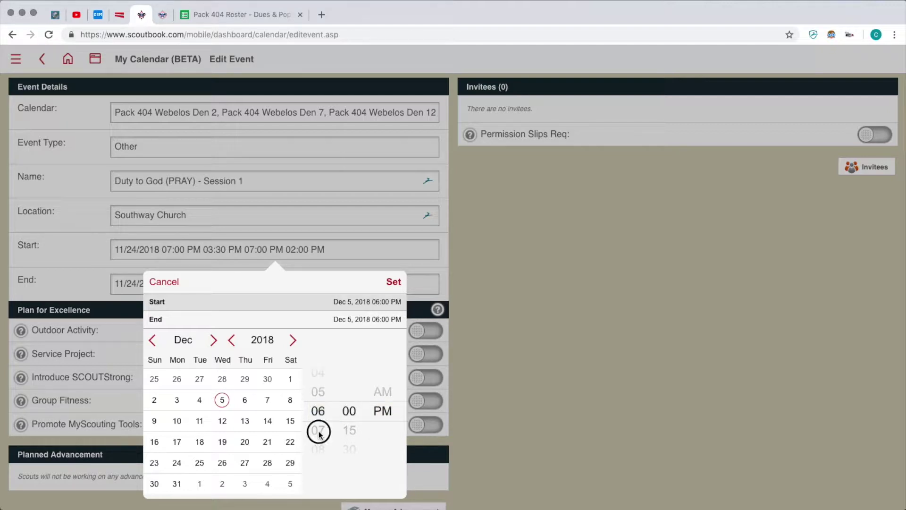
pyautogui.click(312, 320)
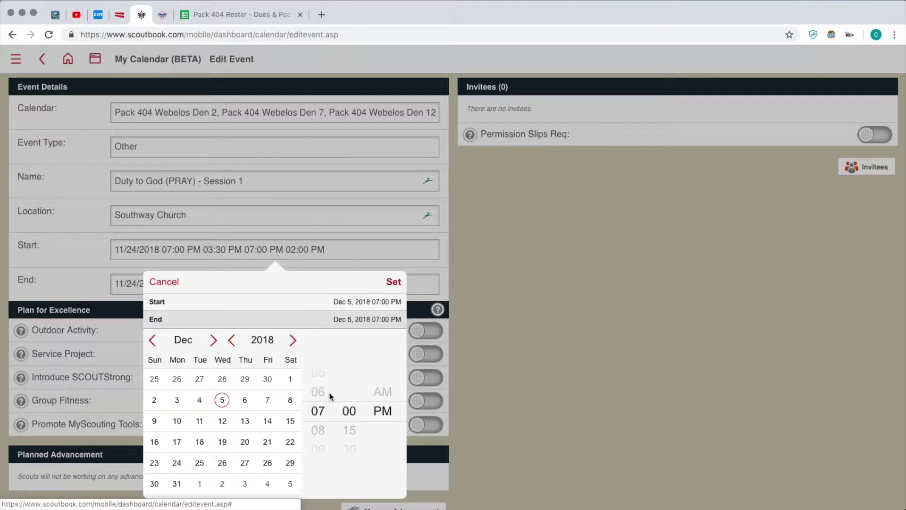
pyautogui.click(320, 435)
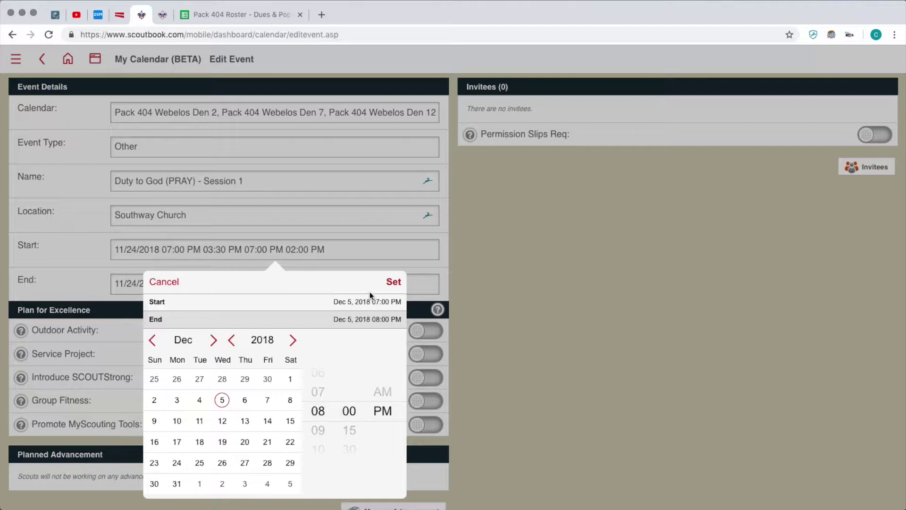
pyautogui.click(394, 282)
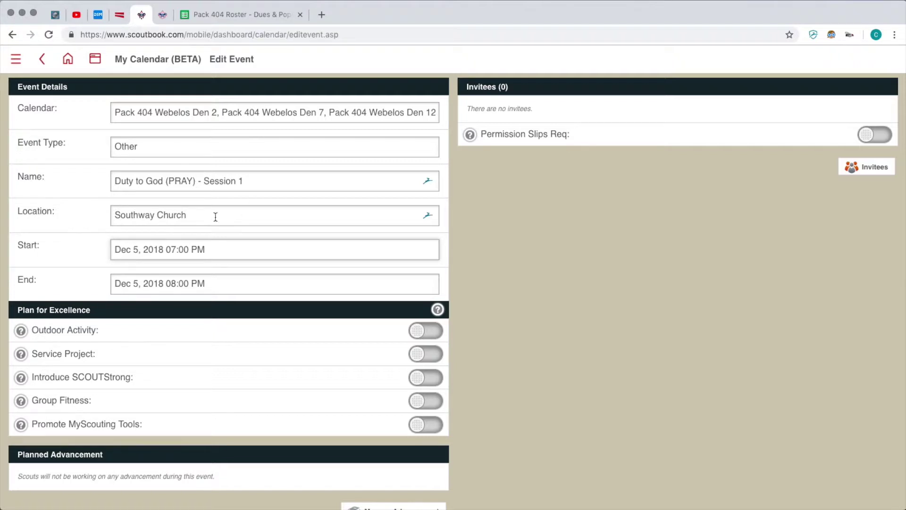
# Scroll down and open Manage Advancement to show the Bobcat, Tiger and Wolf rank requirements.
pyautogui.scroll(-1, 217, 287)
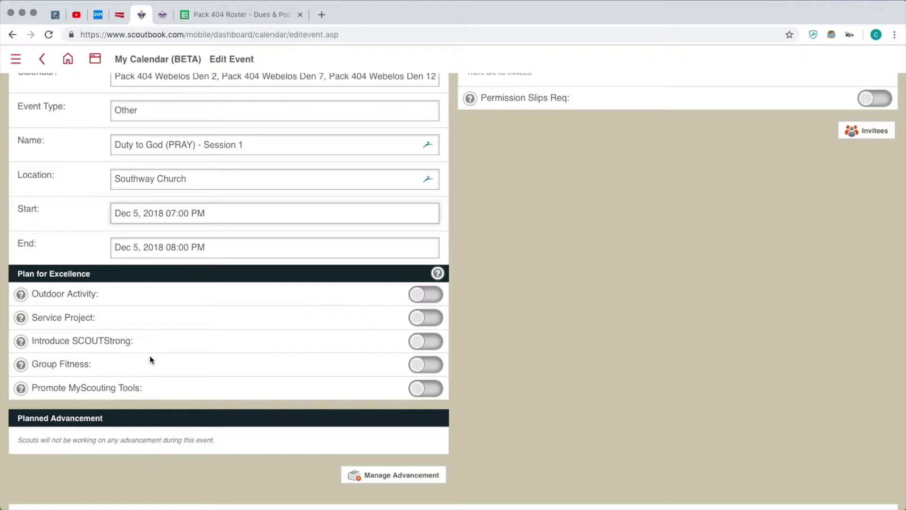
pyautogui.scroll(-1, 189, 369)
pyautogui.scroll(-2, 425, 365)
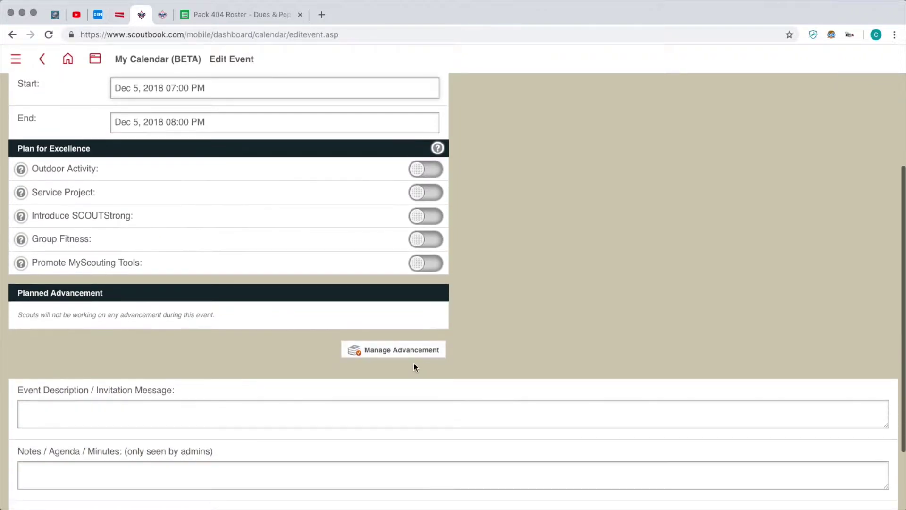
pyautogui.click(394, 351)
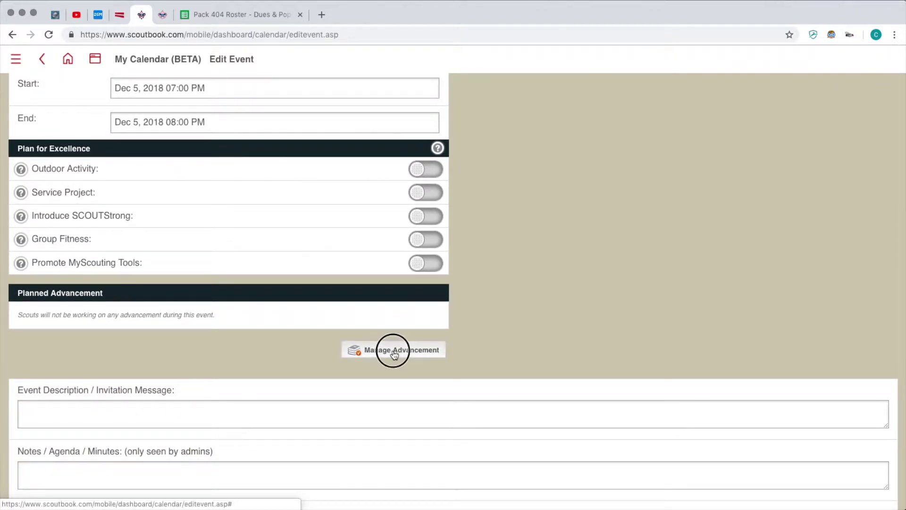
pyautogui.click(376, 491)
pyautogui.click(377, 491)
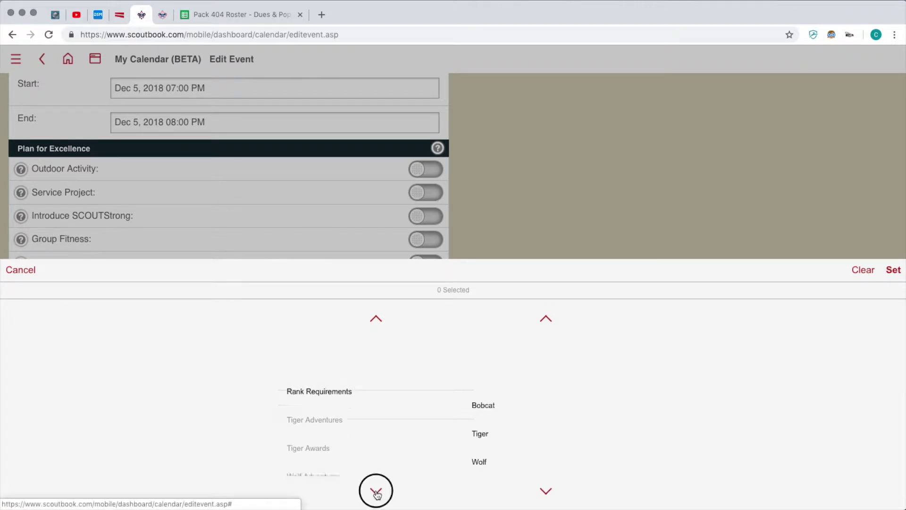
pyautogui.click(376, 494)
pyautogui.click(370, 494)
pyautogui.click(365, 494)
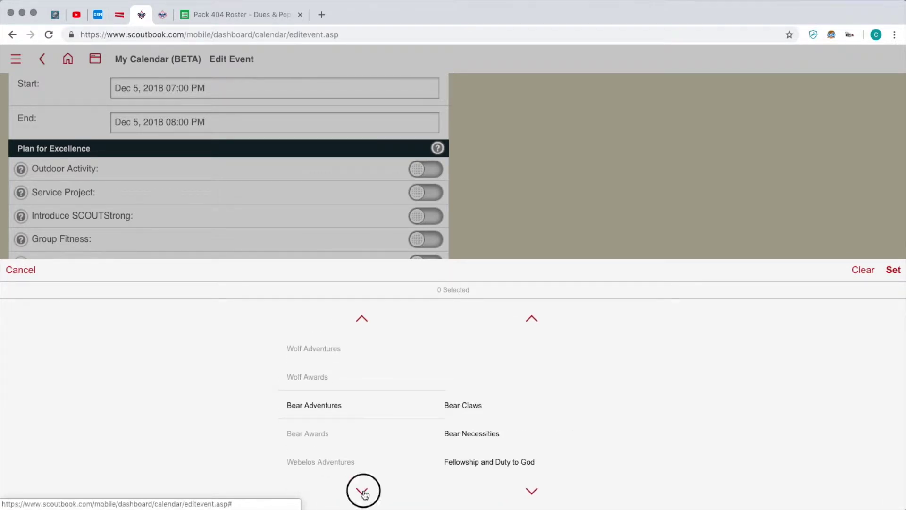
pyautogui.click(365, 494)
pyautogui.click(365, 494)
pyautogui.click(365, 494)
pyautogui.click(365, 494)
pyautogui.click(365, 494)
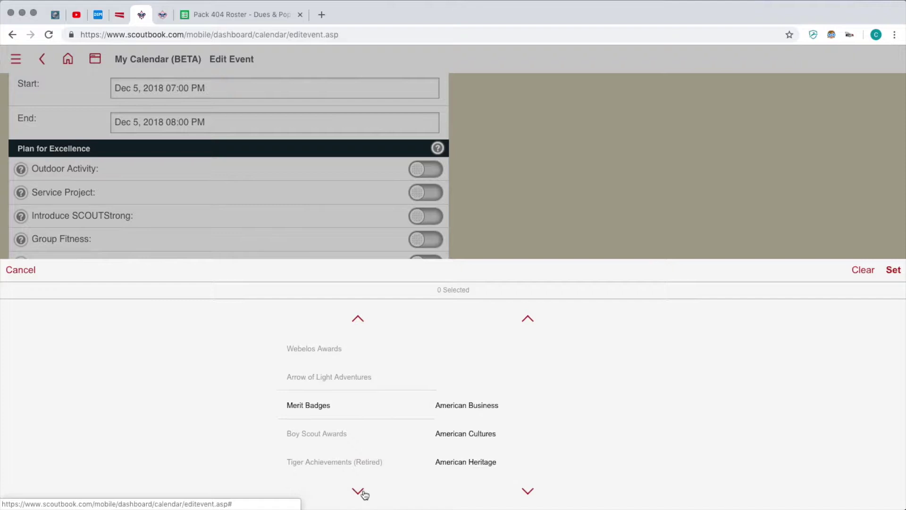
pyautogui.click(365, 494)
pyautogui.click(365, 494)
pyautogui.click(365, 494)
pyautogui.click(365, 494)
pyautogui.click(365, 494)
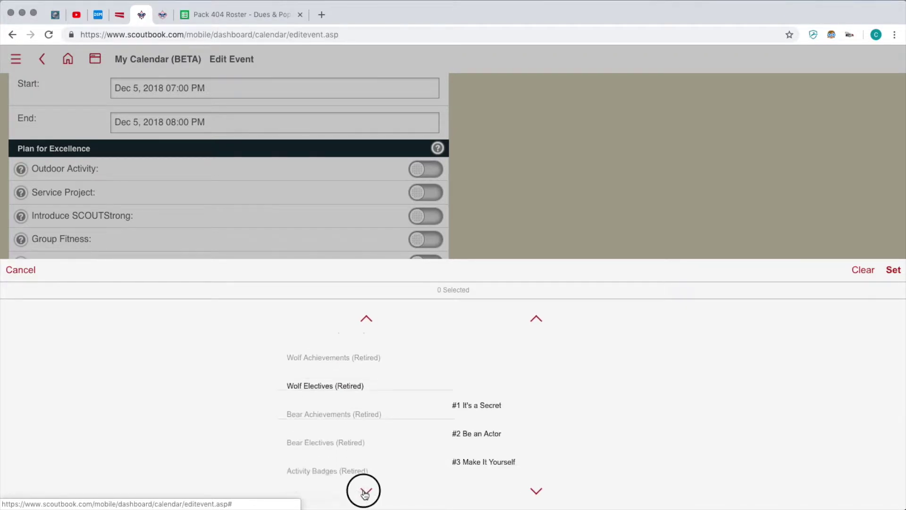
pyautogui.click(365, 494)
pyautogui.click(364, 494)
pyautogui.click(365, 493)
pyautogui.click(365, 493)
pyautogui.click(365, 494)
pyautogui.click(365, 494)
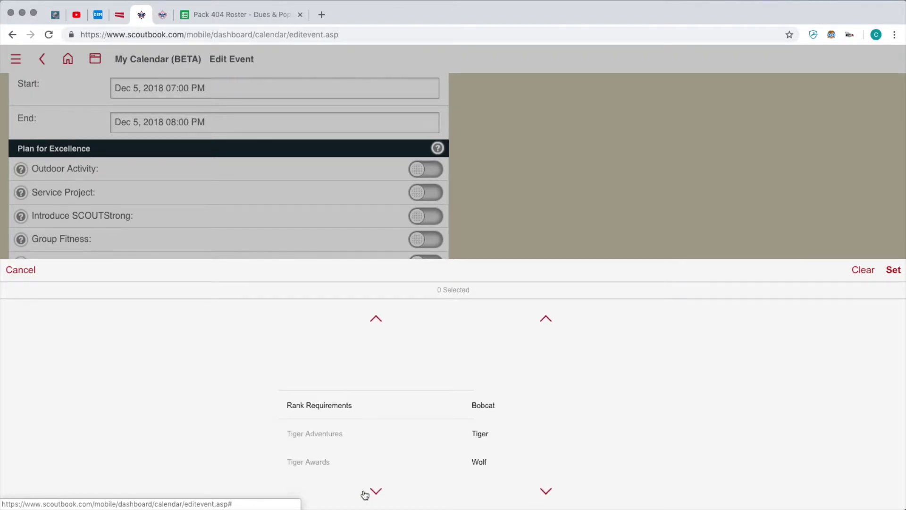
pyautogui.click(365, 494)
pyautogui.click(365, 494)
pyautogui.click(365, 494)
pyautogui.click(365, 494)
pyautogui.click(365, 494)
pyautogui.click(365, 493)
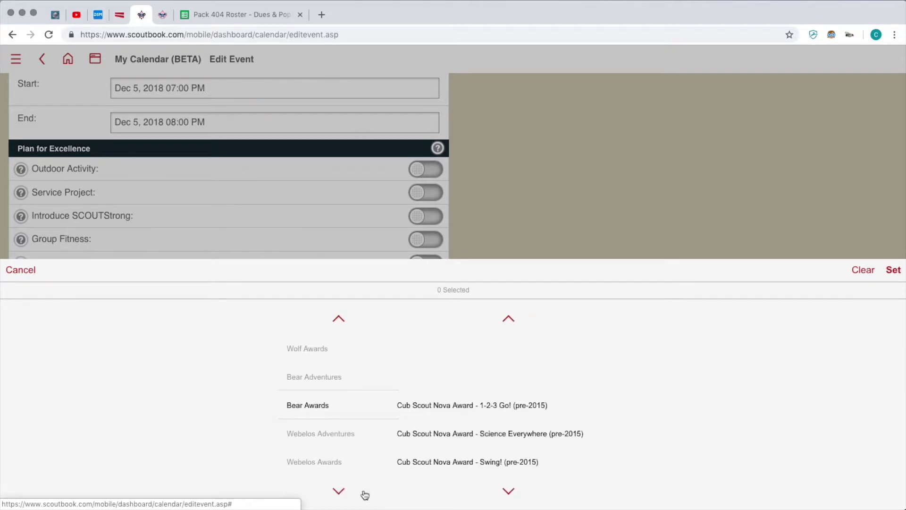
pyautogui.click(365, 494)
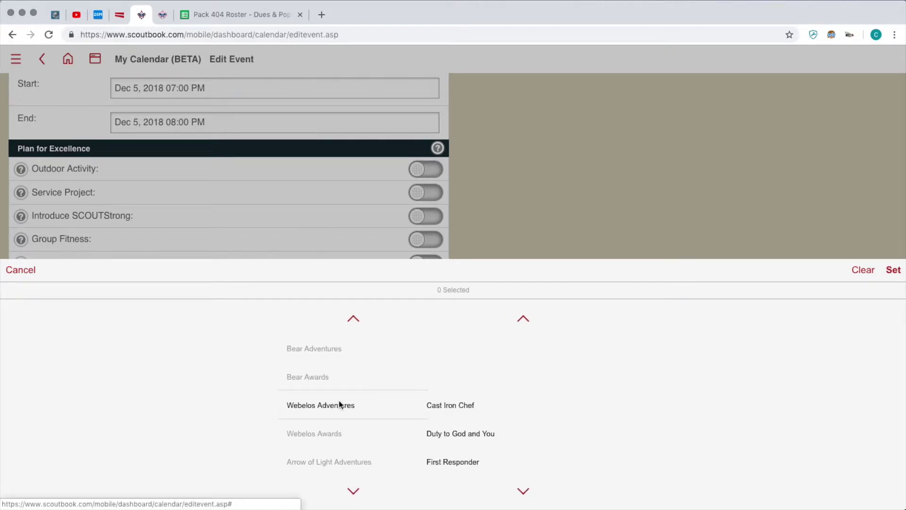
pyautogui.click(336, 436)
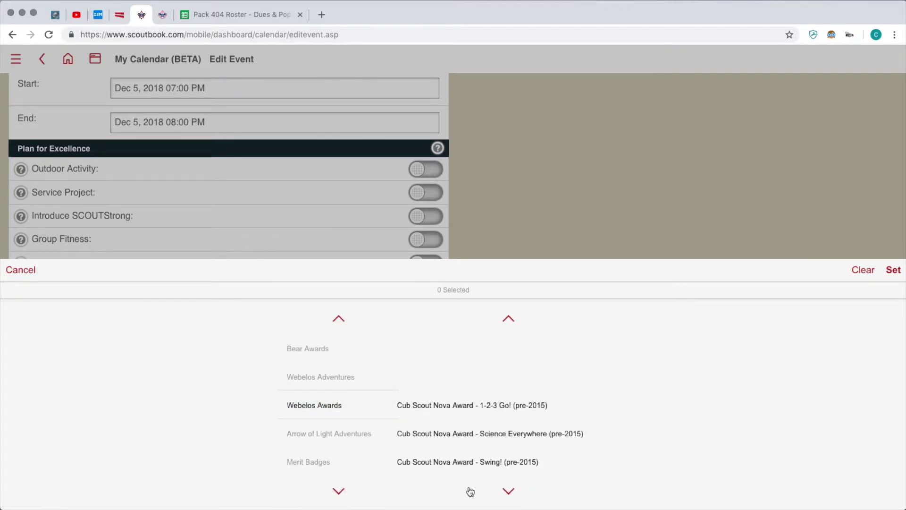
pyautogui.click(509, 491)
pyautogui.click(509, 491)
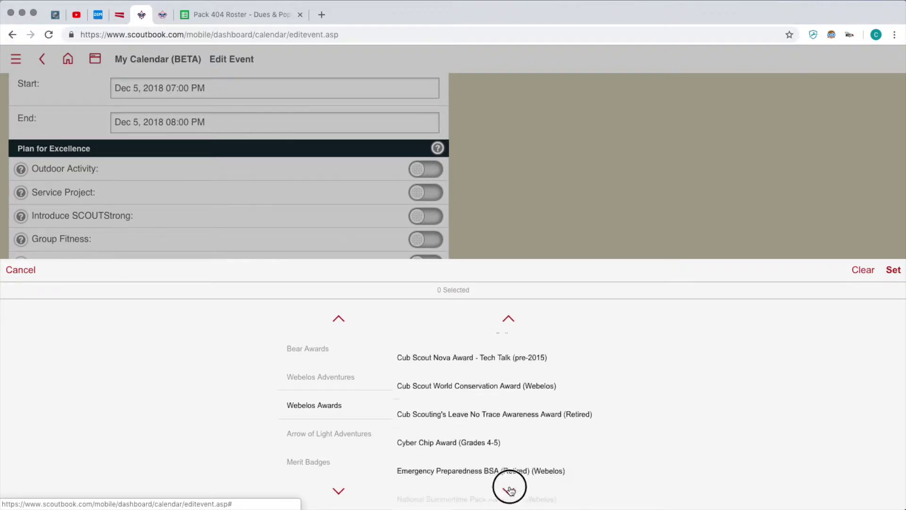
pyautogui.click(508, 491)
pyautogui.click(508, 491)
pyautogui.click(508, 491)
pyautogui.click(509, 491)
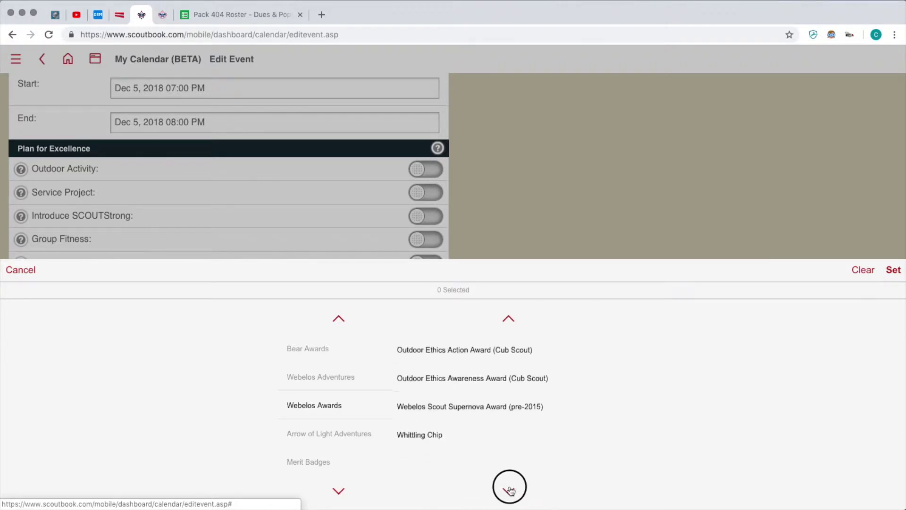
pyautogui.click(508, 318)
pyautogui.click(509, 318)
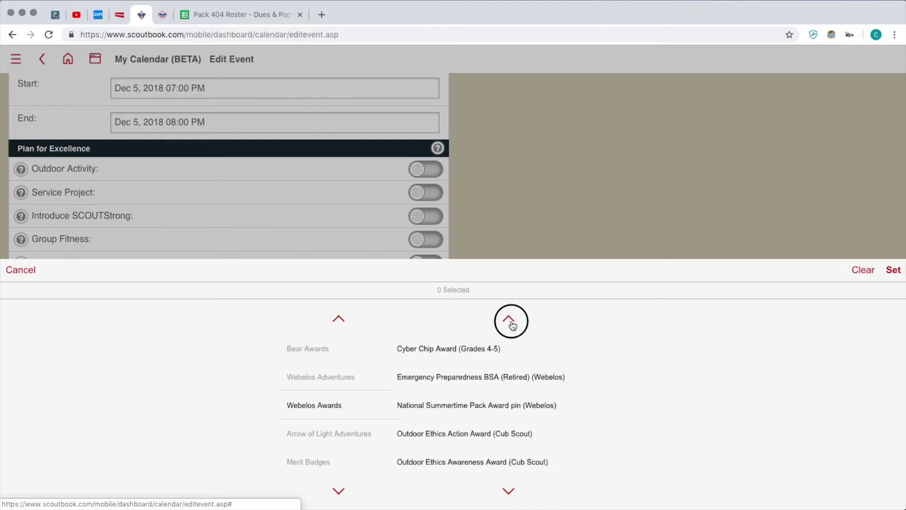
pyautogui.click(509, 319)
pyautogui.click(509, 319)
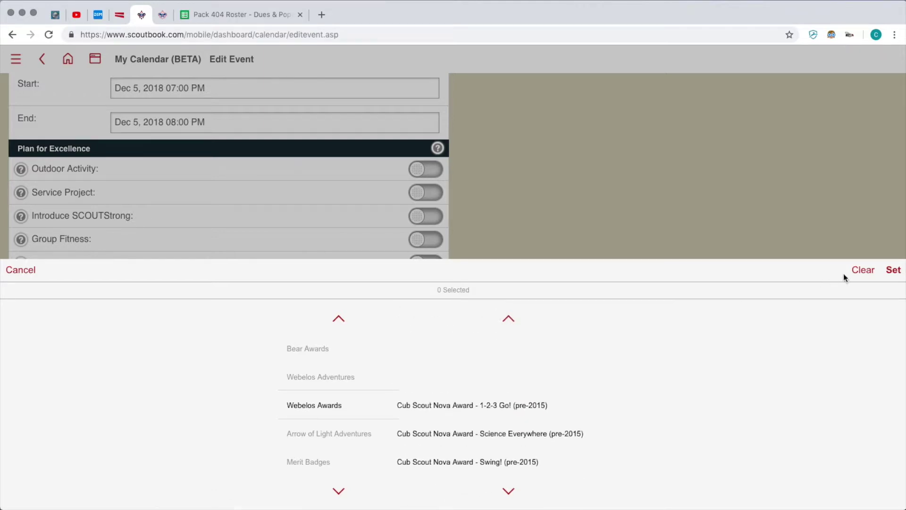
# Cancel advancement and invite all leaders, parents and scouts, giving 61 invitees.
pyautogui.click(869, 270)
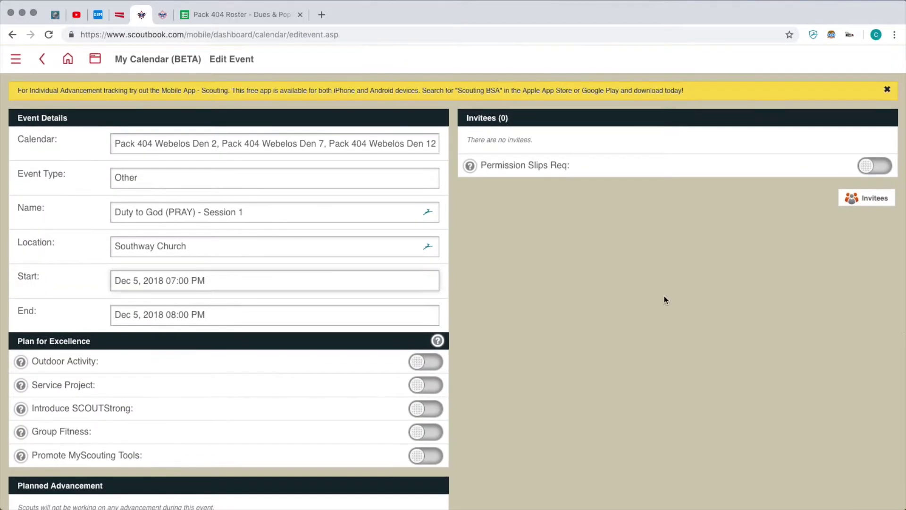
pyautogui.click(867, 197)
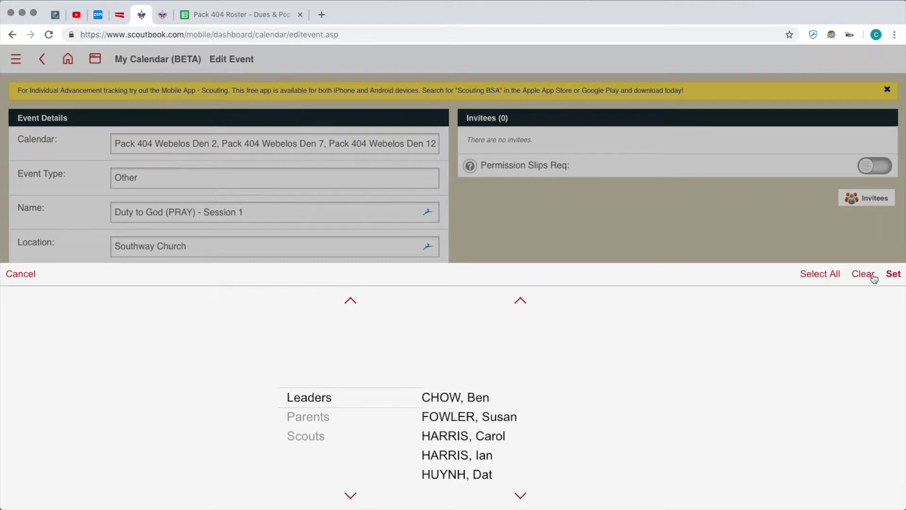
pyautogui.click(893, 274)
pyautogui.click(871, 198)
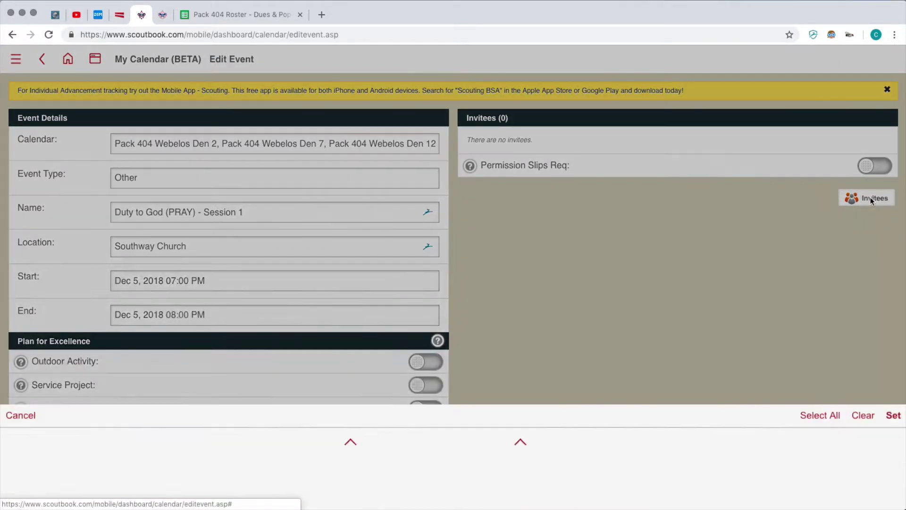
pyautogui.click(824, 274)
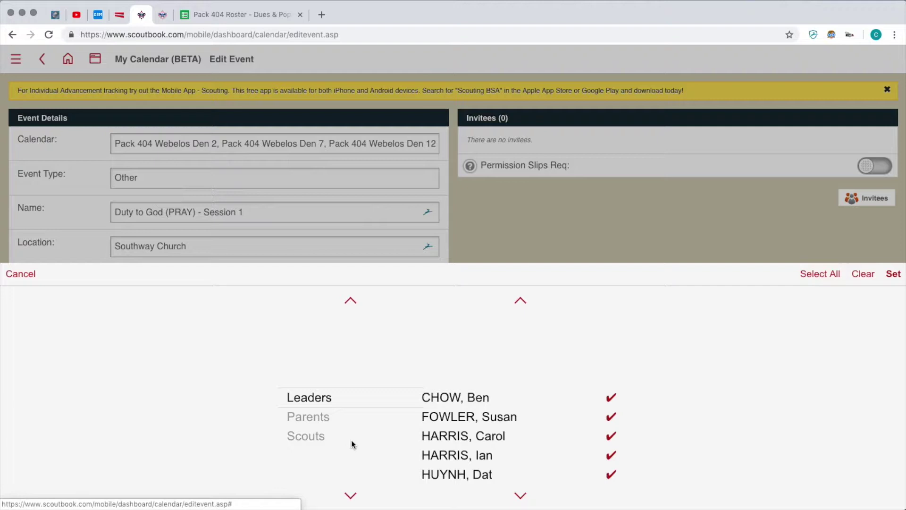
pyautogui.click(344, 417)
pyautogui.click(821, 275)
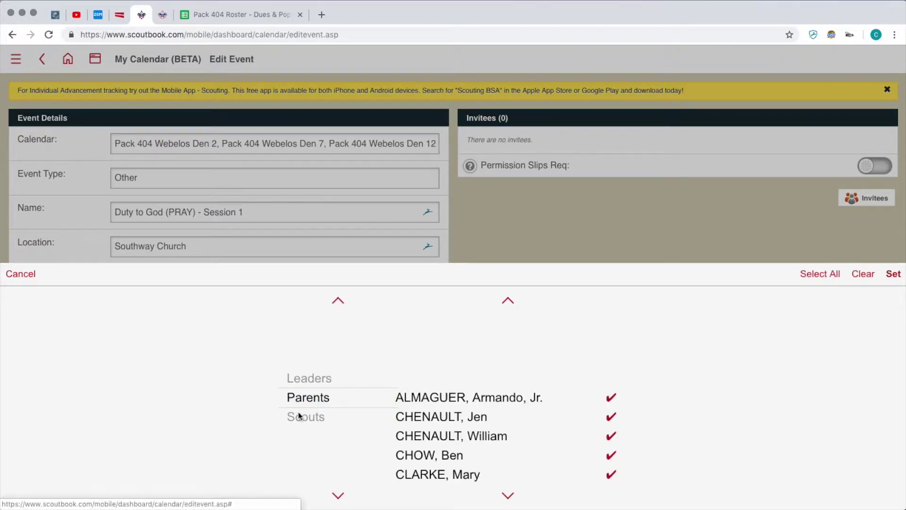
pyautogui.click(321, 420)
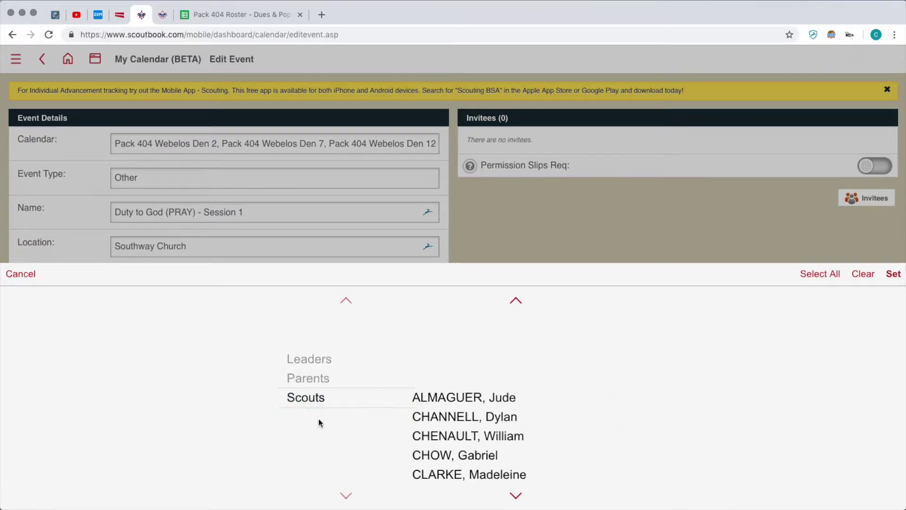
pyautogui.click(821, 274)
pyautogui.click(898, 276)
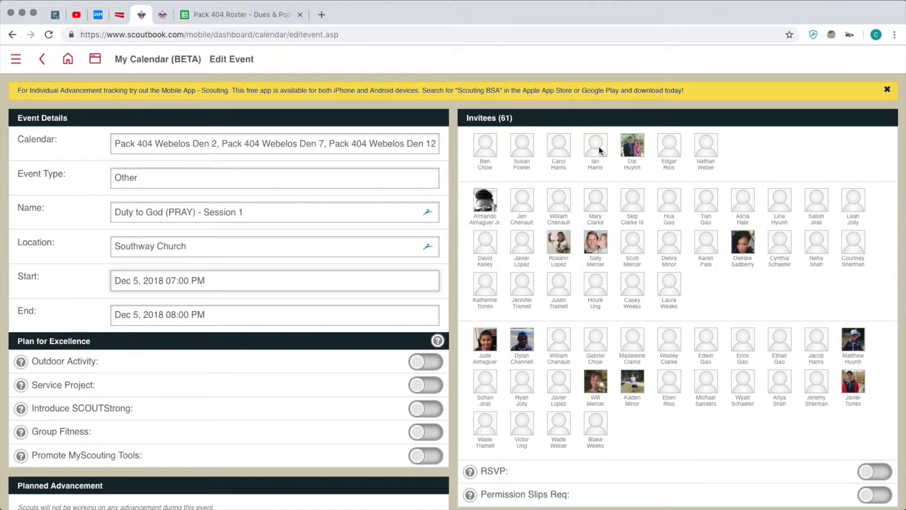
# Turn on RSVP, describe it as 'Session One for the Duty to God (PRAY) religious award.', and save.
pyautogui.scroll(-5, 600, 150)
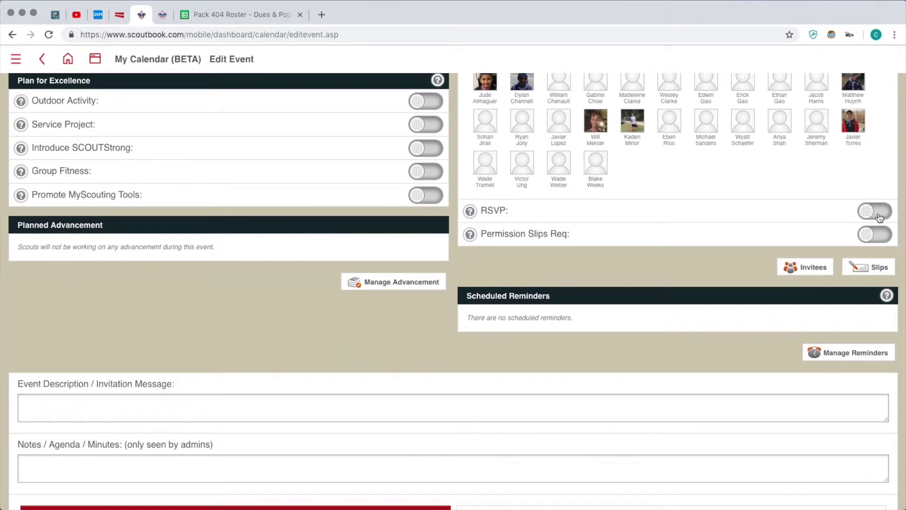
pyautogui.click(879, 215)
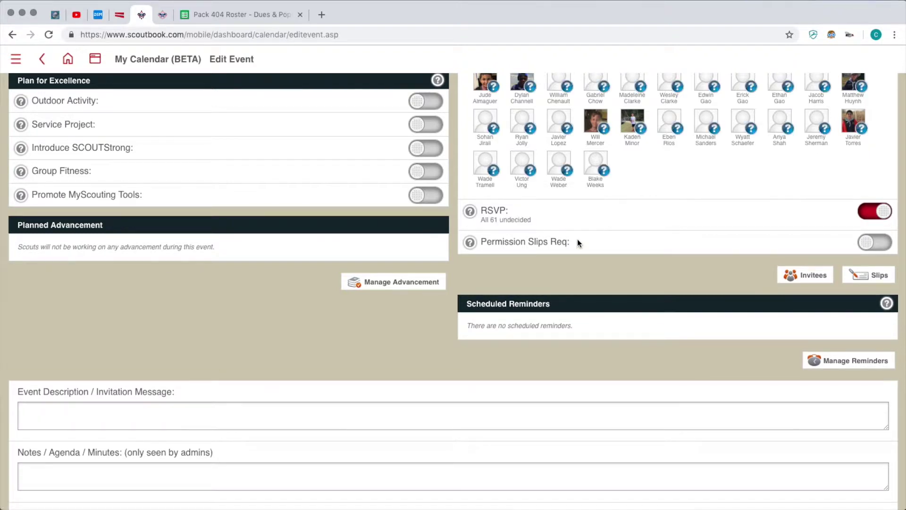
pyautogui.scroll(-3, 577, 238)
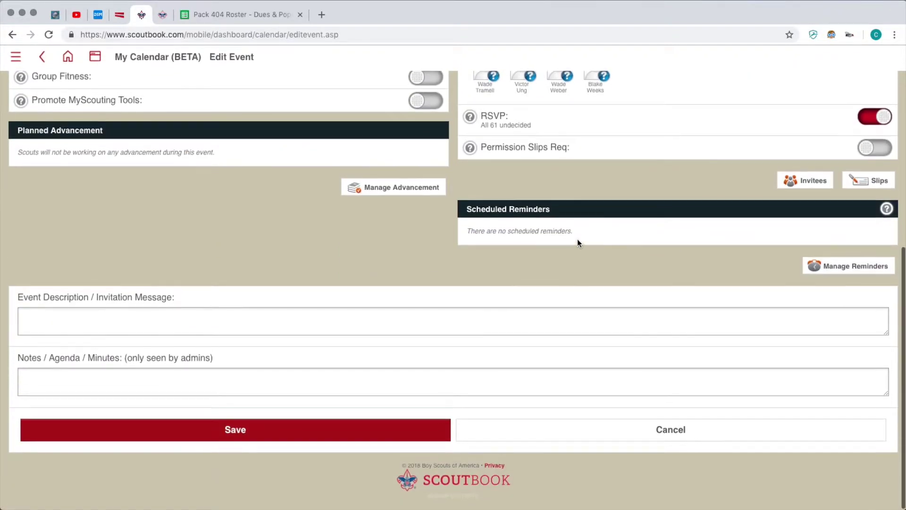
pyautogui.click(252, 323)
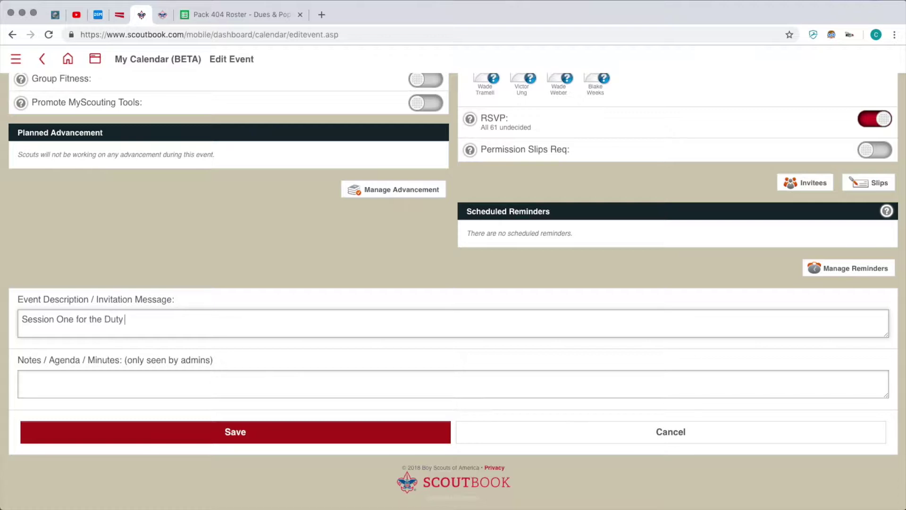
pyautogui.write('(PRAY) religio')
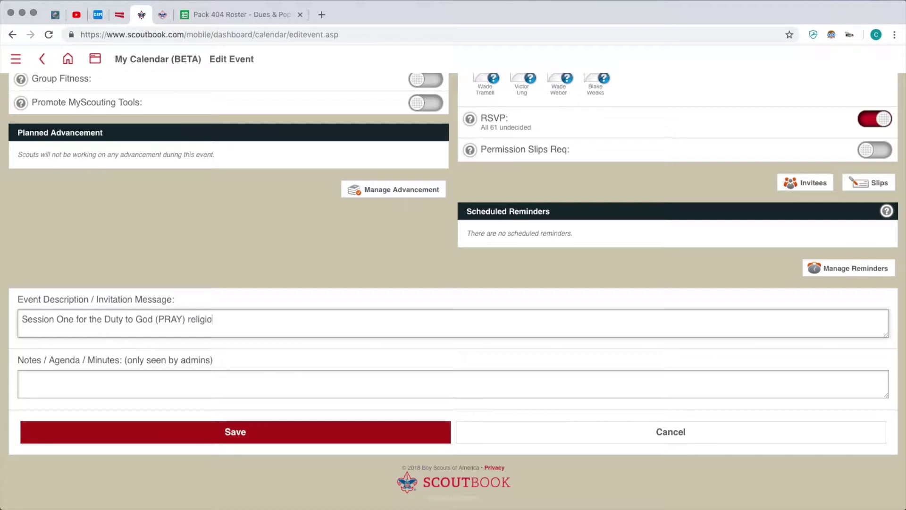
pyautogui.write('us award.')
pyautogui.click(246, 436)
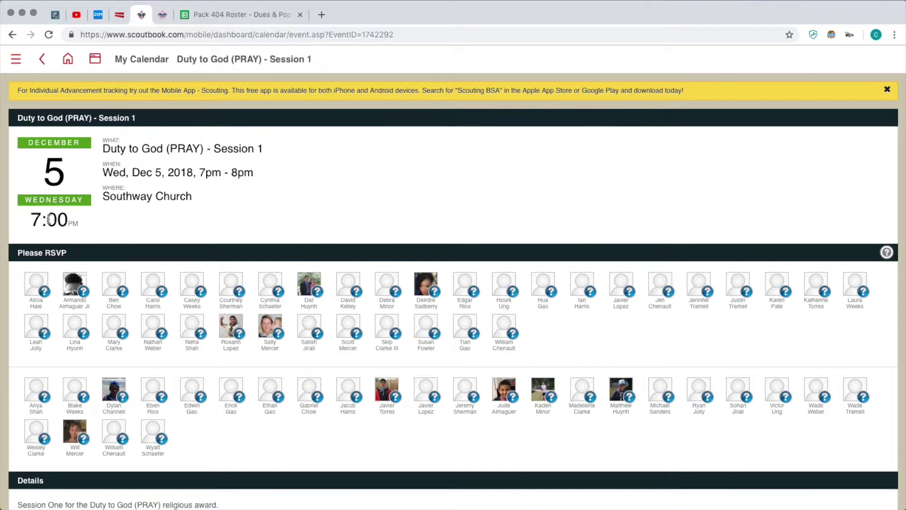
# Go back to the My Calendar month view showing the event on December 5.
pyautogui.scroll(-5, 237, 392)
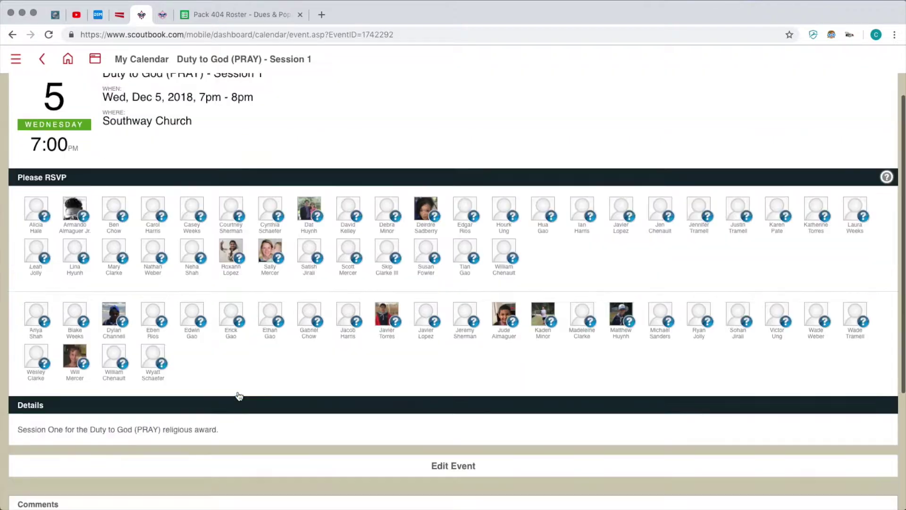
pyautogui.scroll(5, 221, 255)
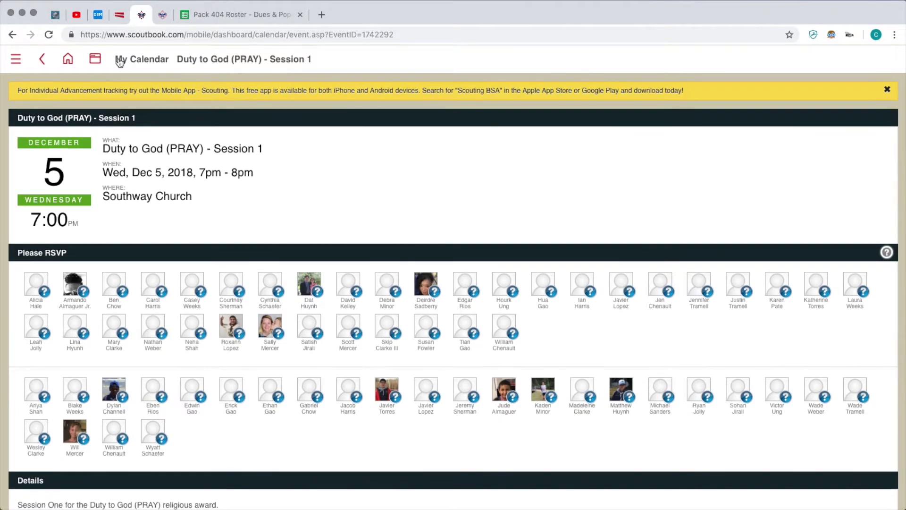
pyautogui.click(133, 60)
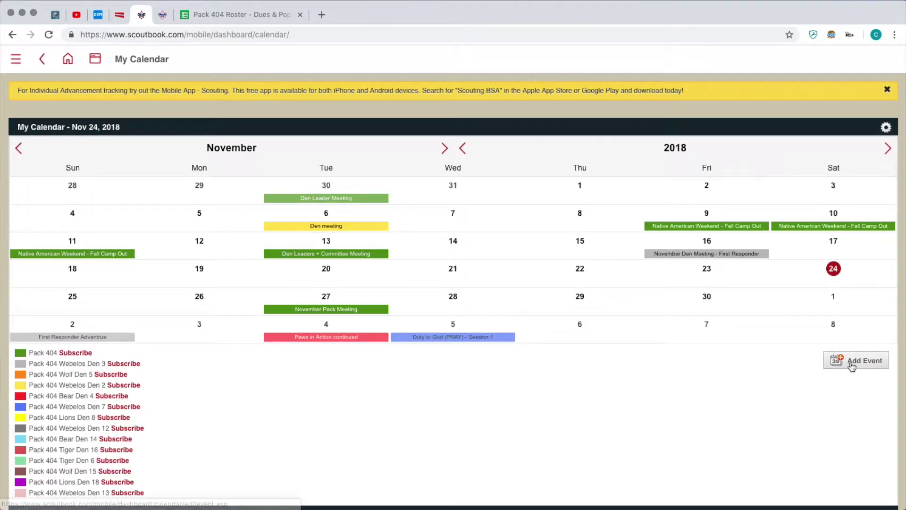
# Add a new event and assign it to the Pack 404 Webelos Den 12 and Webelos Den 13 calendars.
pyautogui.click(852, 366)
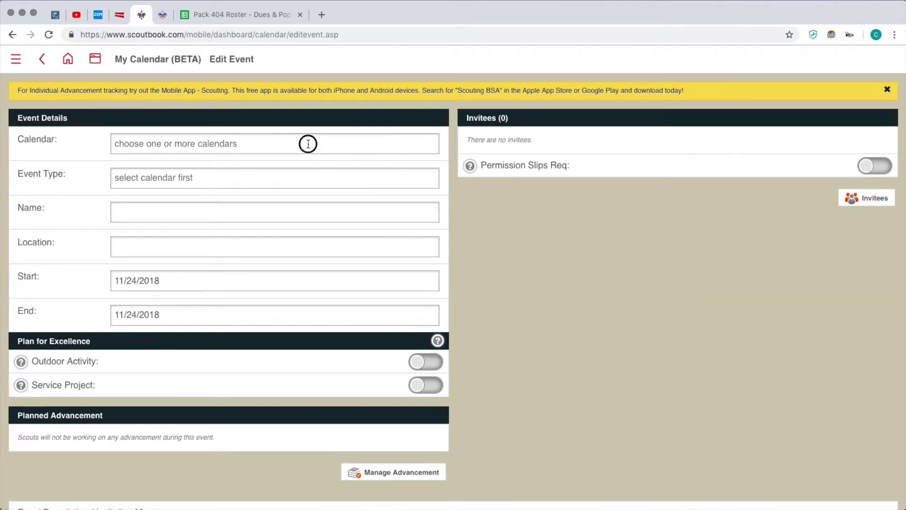
pyautogui.click(308, 144)
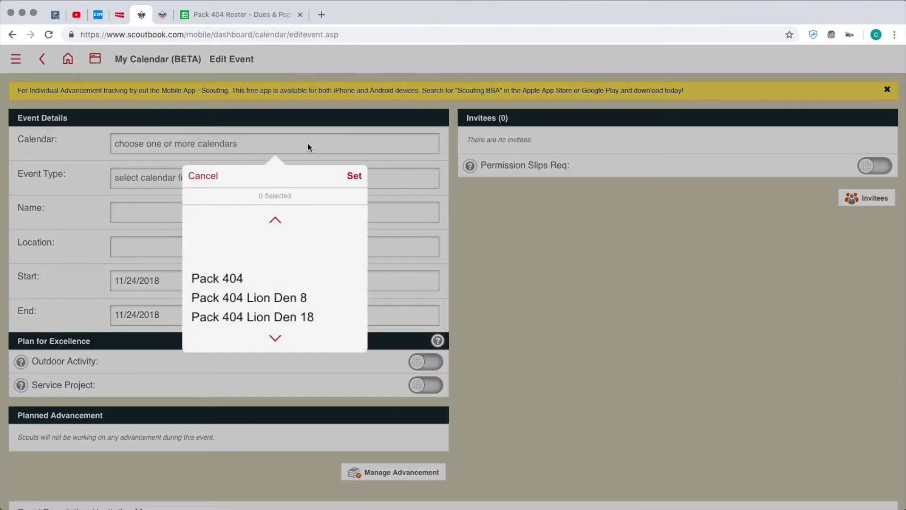
pyautogui.click(276, 343)
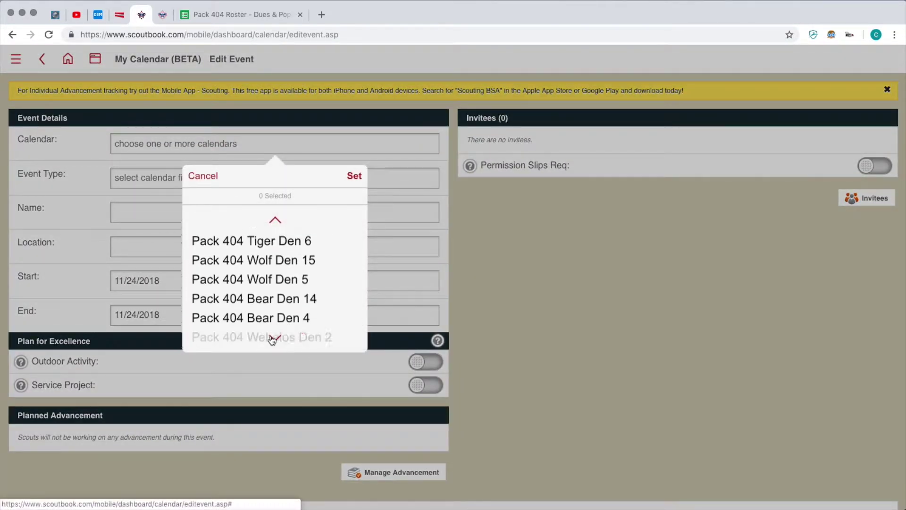
pyautogui.click(274, 339)
pyautogui.click(274, 339)
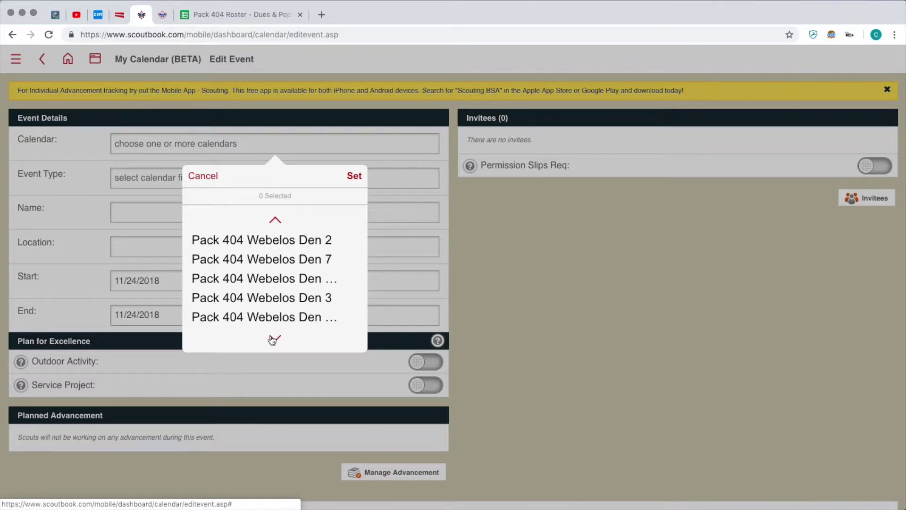
pyautogui.click(273, 340)
pyautogui.click(289, 263)
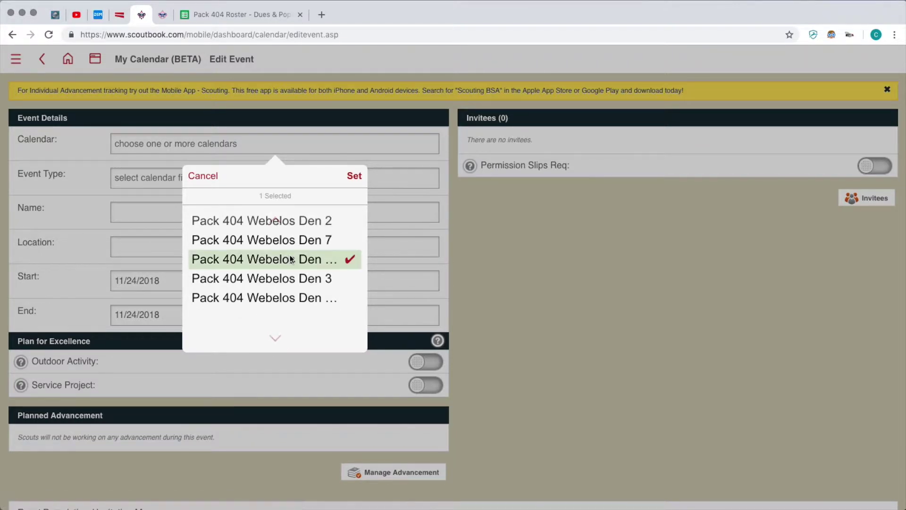
pyautogui.click(293, 298)
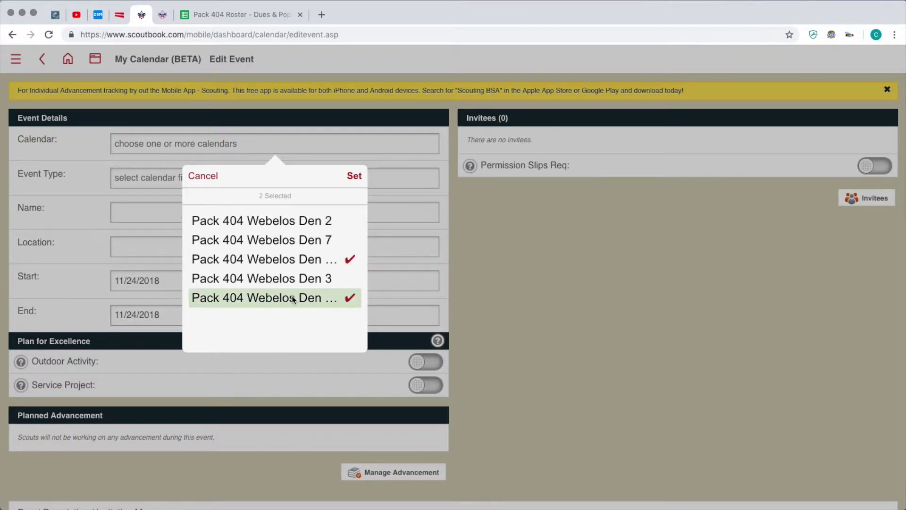
pyautogui.click(354, 177)
# Name the event 'Den Meeting - First Responder'.
pyautogui.click(188, 211)
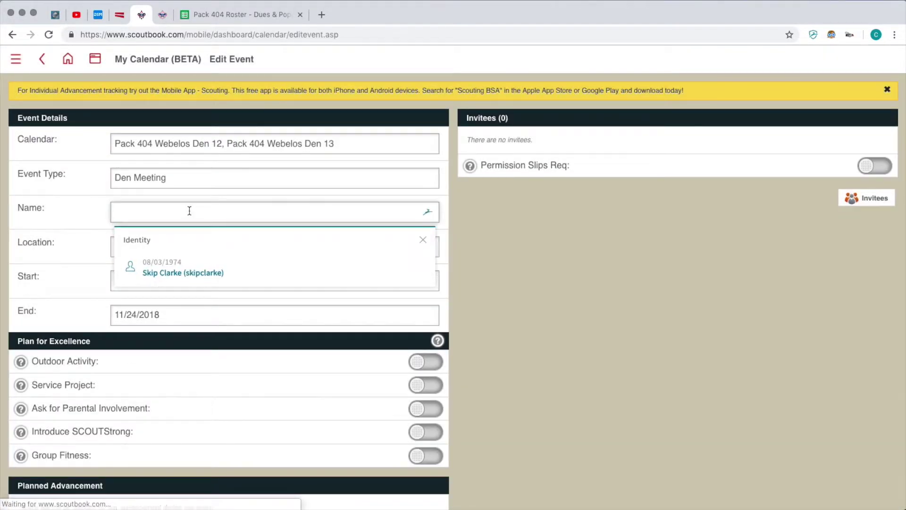
pyautogui.write('D')
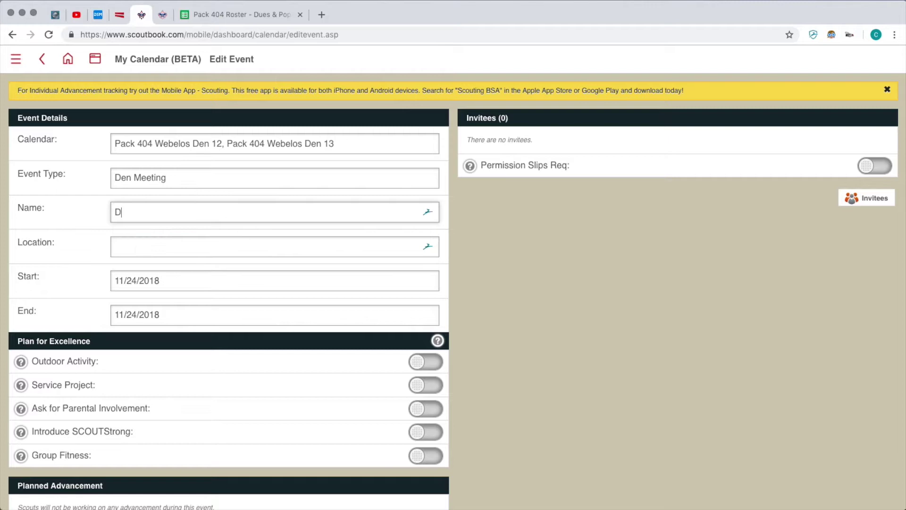
pyautogui.press('BackSpace')
pyautogui.write('D')
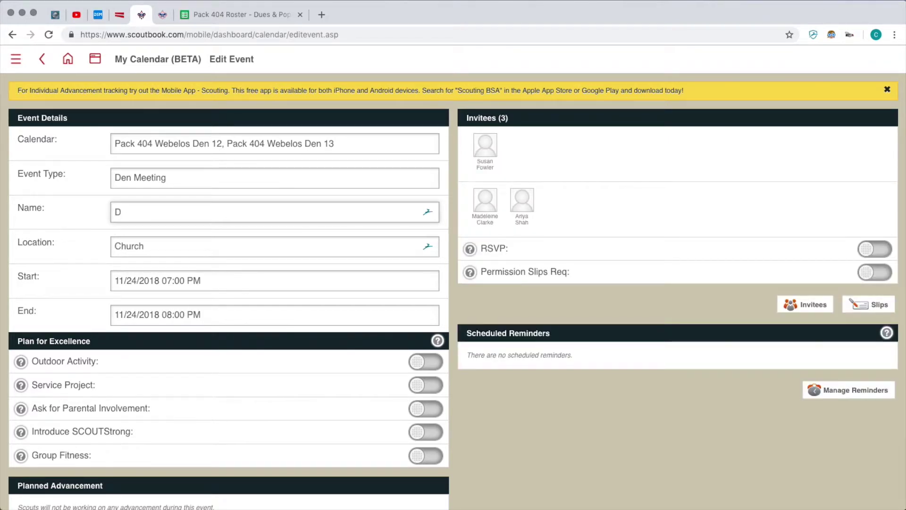
pyautogui.write('en m')
pyautogui.press('BackSpace')
pyautogui.write('Meeting')
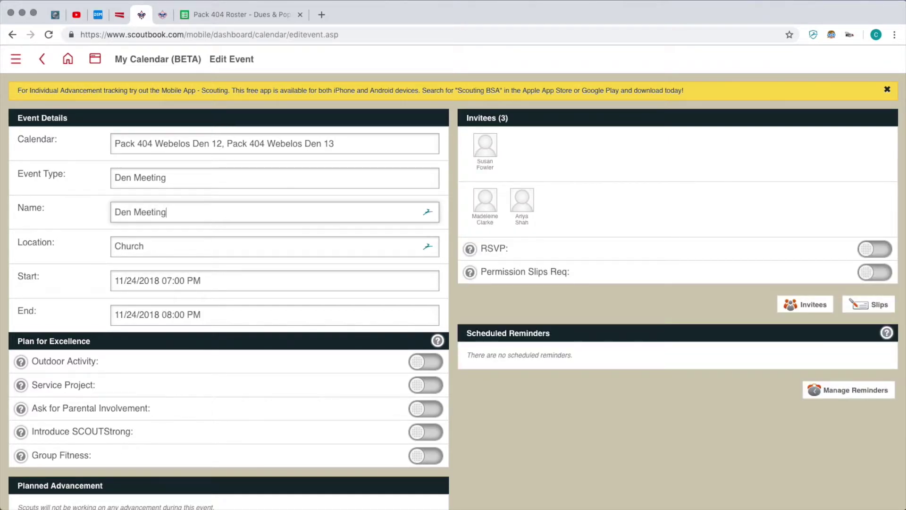
pyautogui.write(' - First Responder')
# Change the event location to 'Southway Church'.
pyautogui.doubleClick(175, 245)
pyautogui.write('Sou')
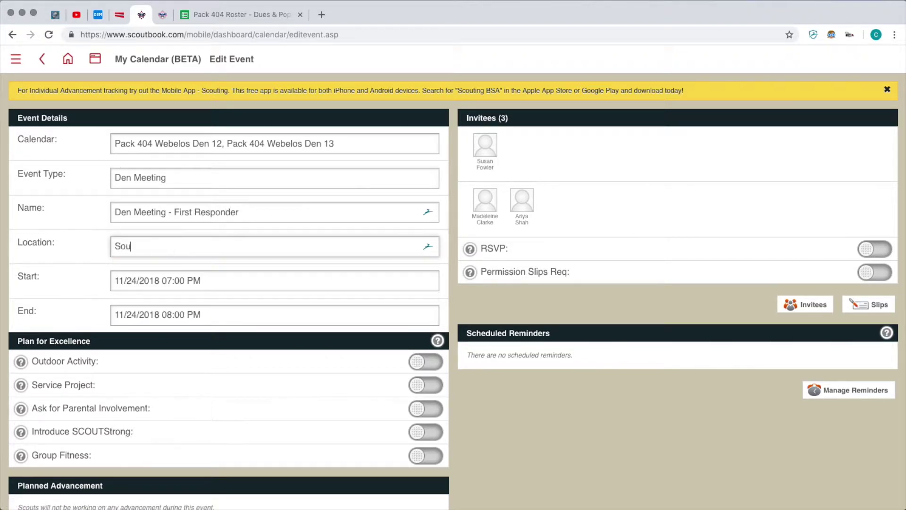
pyautogui.write('thway Church')
pyautogui.scroll(-2, 340, 255)
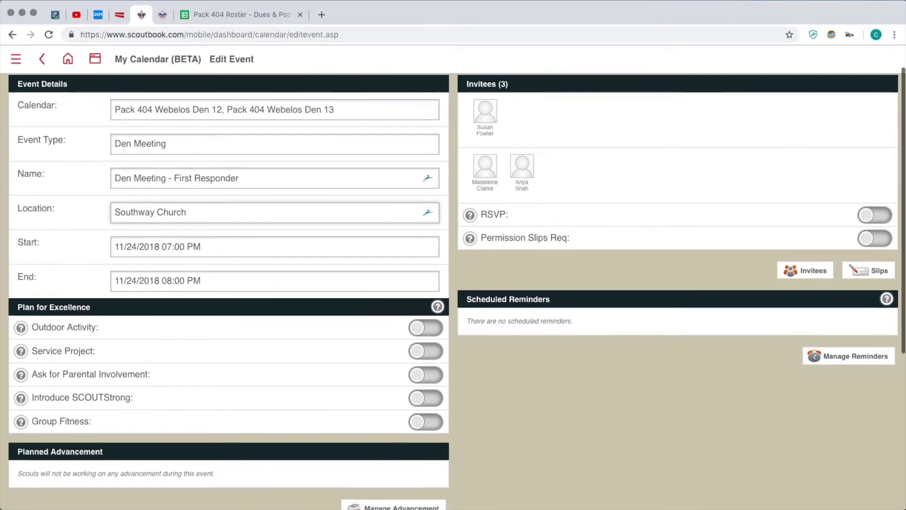
# Set both the start and end dates of the event to December 4, 2018.
pyautogui.click(345, 244)
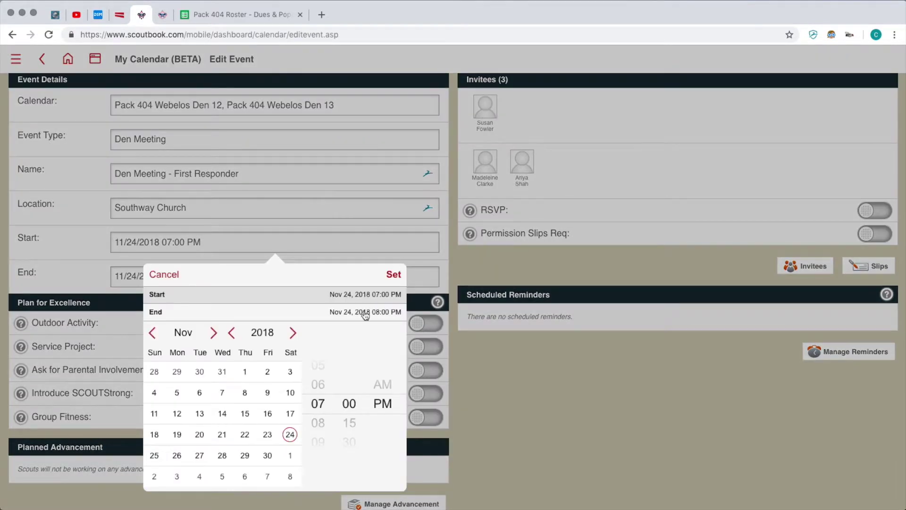
pyautogui.click(213, 333)
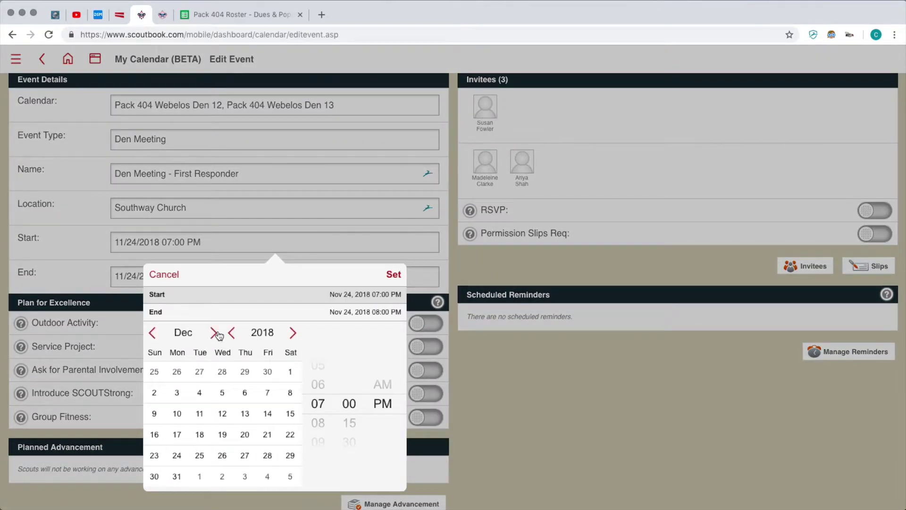
pyautogui.click(223, 392)
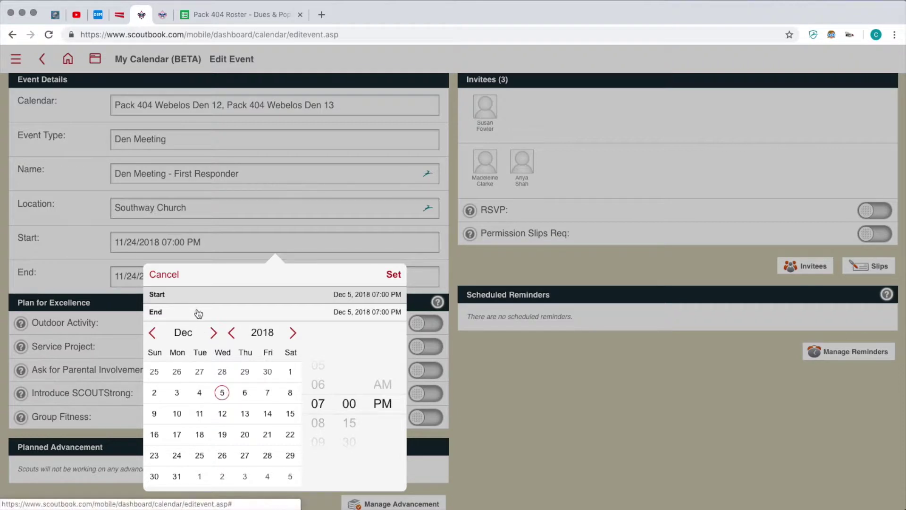
pyautogui.click(199, 392)
pyautogui.click(199, 315)
pyautogui.click(200, 393)
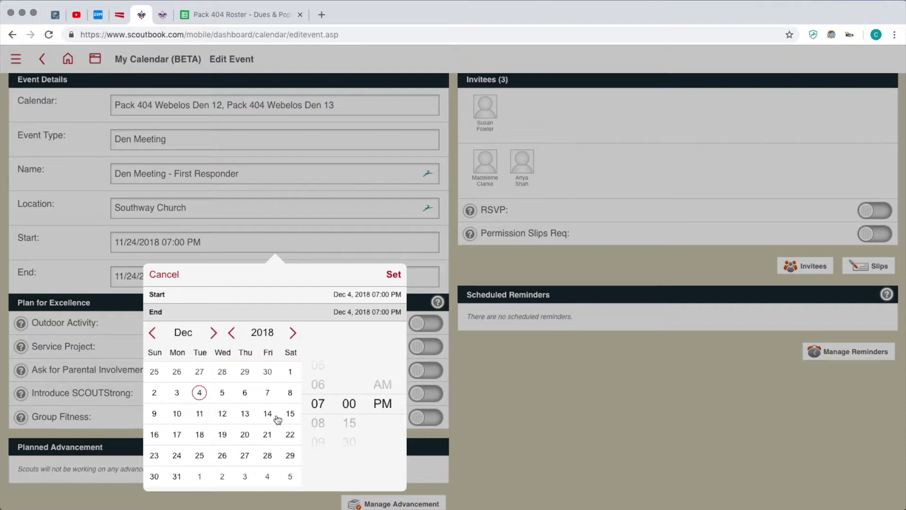
# Set the event to end at 08:00 PM and turn on RSVP for the invitees.
pyautogui.click(322, 426)
pyautogui.click(394, 275)
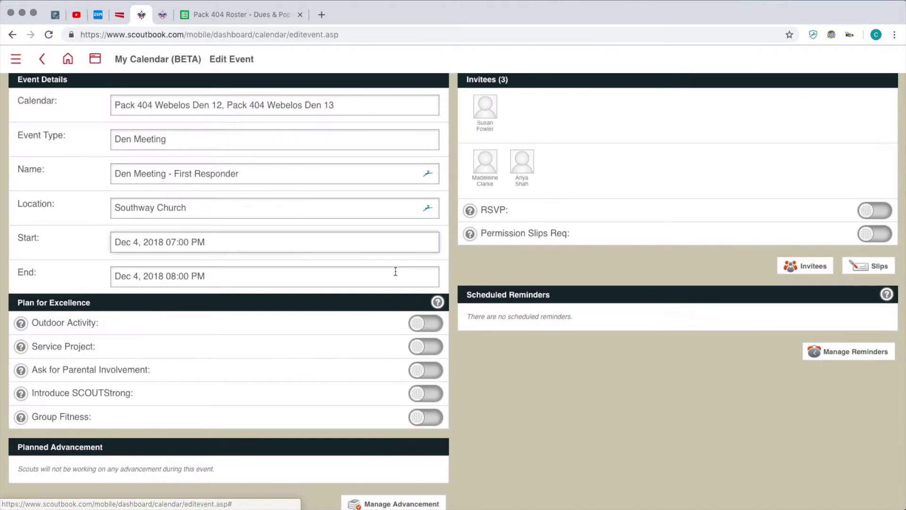
pyautogui.scroll(-1, 343, 290)
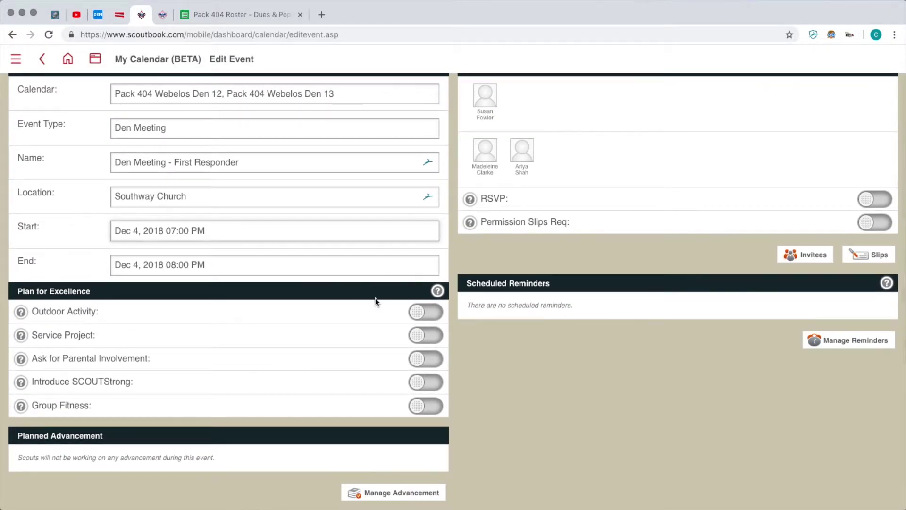
pyautogui.click(879, 206)
pyautogui.scroll(-5, 349, 312)
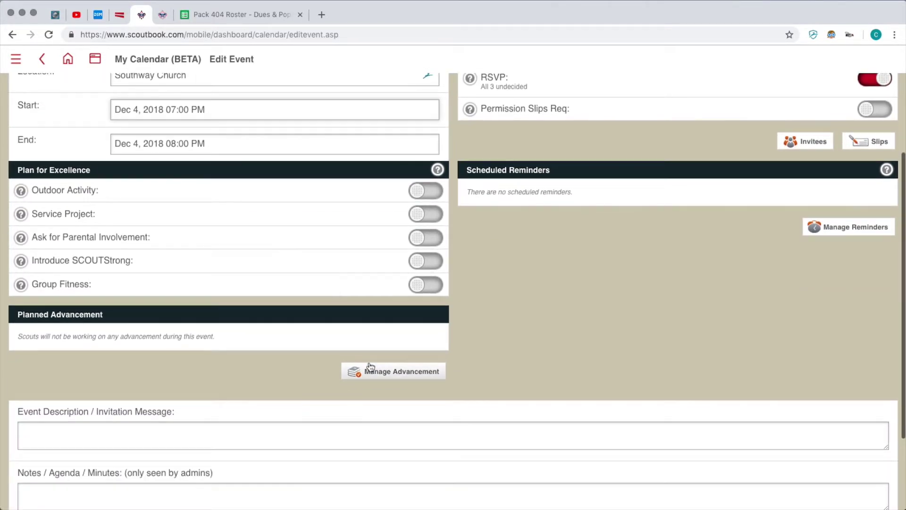
# Add the Webelos Adventures First Responder adventure as planned advancement.
pyautogui.click(391, 373)
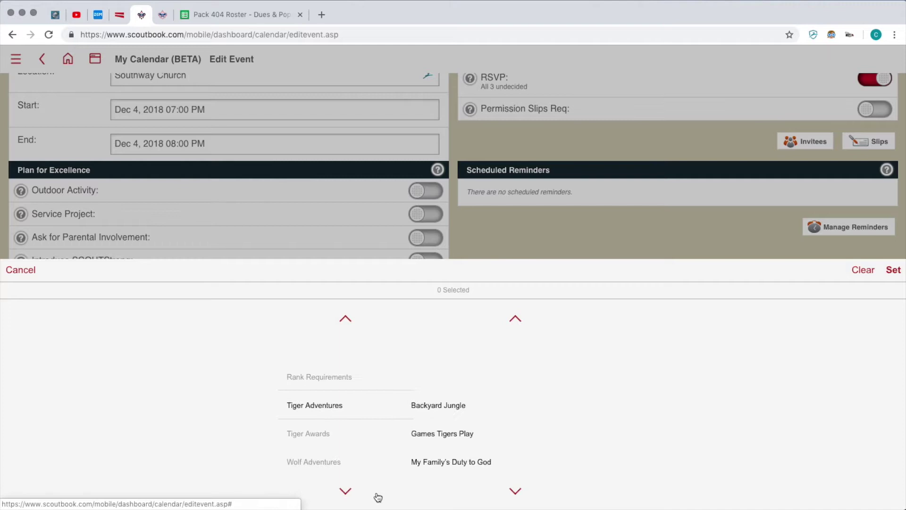
pyautogui.click(378, 497)
pyautogui.click(360, 499)
pyautogui.click(357, 498)
pyautogui.click(360, 498)
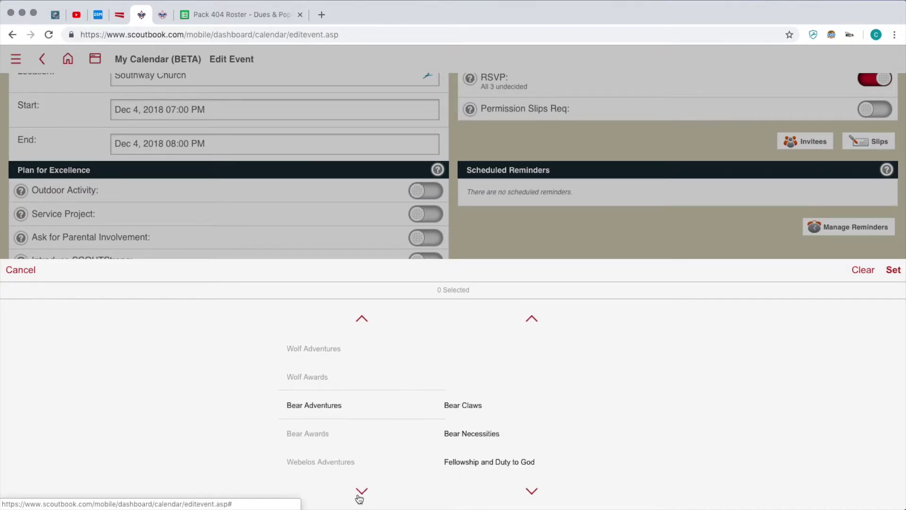
pyautogui.click(360, 494)
pyautogui.click(360, 498)
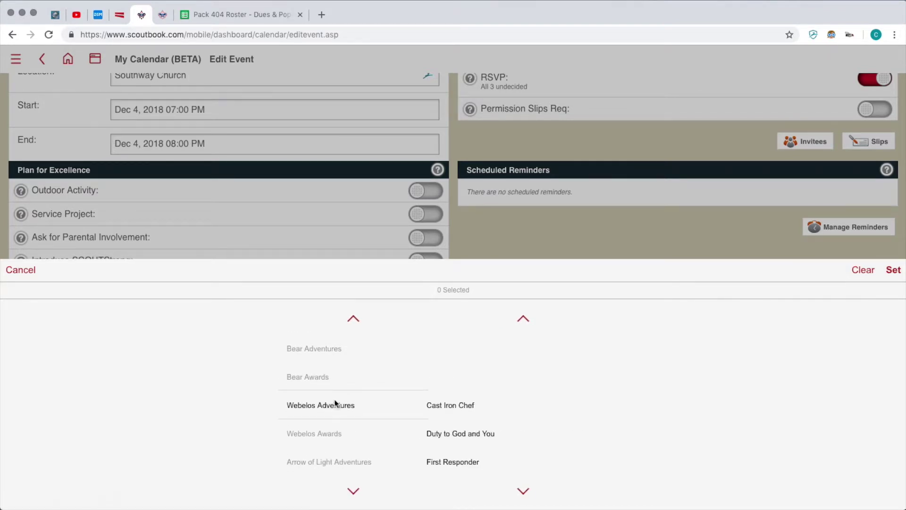
pyautogui.click(470, 463)
pyautogui.click(524, 492)
pyautogui.click(523, 492)
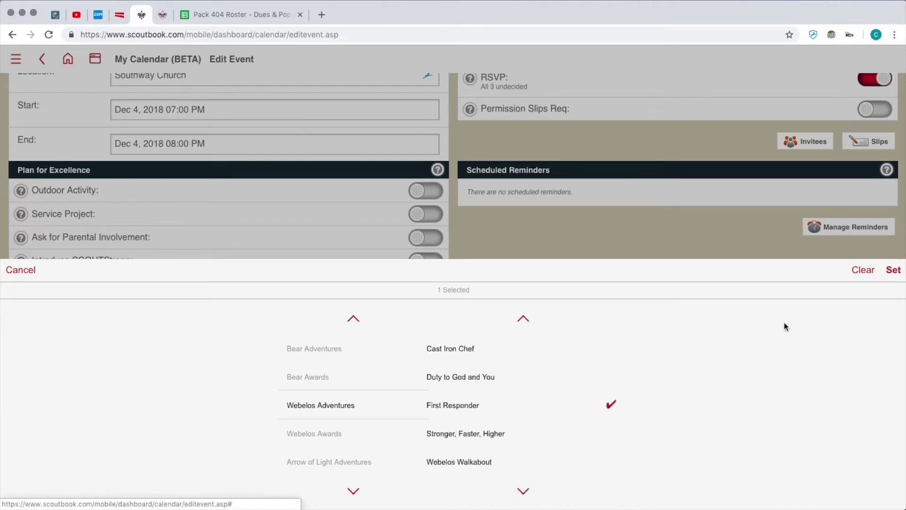
pyautogui.click(892, 270)
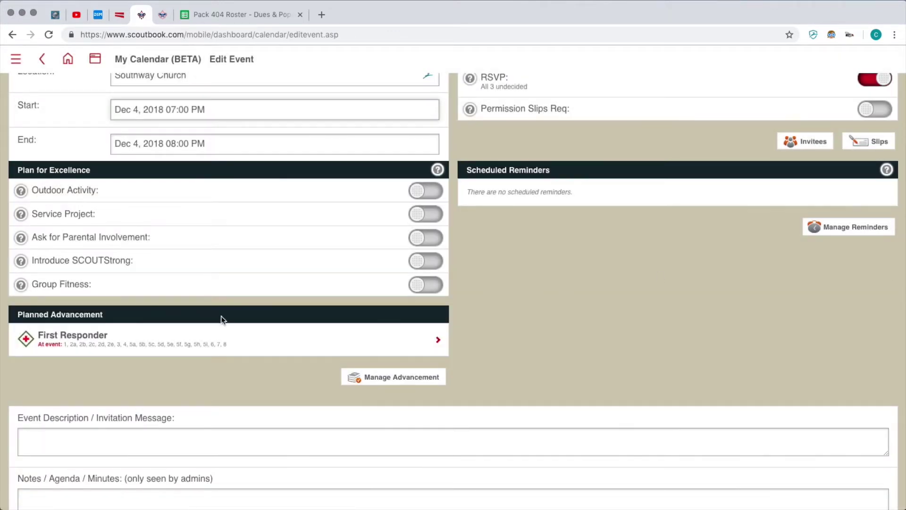
# Mark First Responder requirements 6 and 7 as home assignments.
pyautogui.click(304, 340)
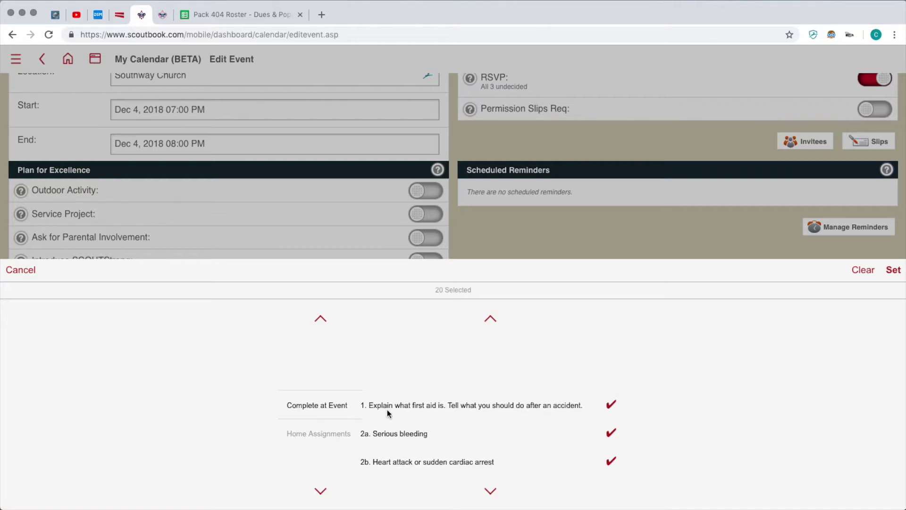
pyautogui.click(306, 438)
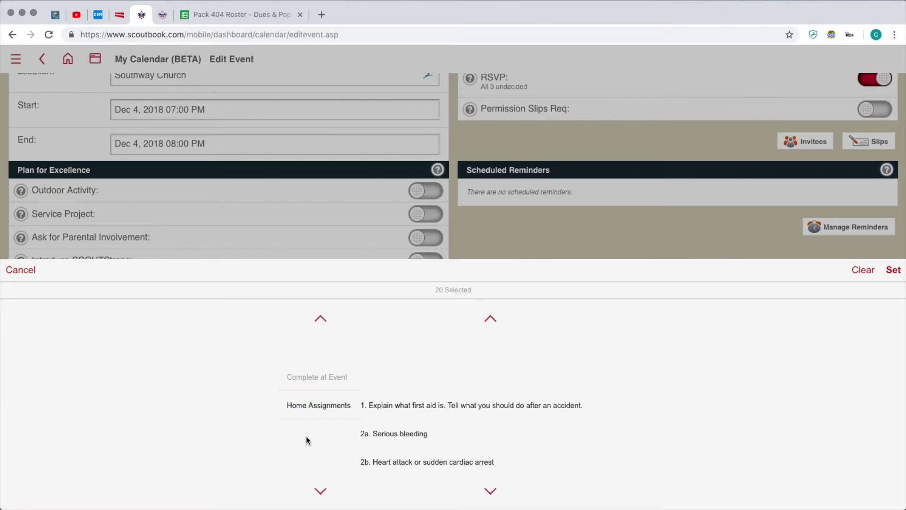
pyautogui.click(489, 489)
pyautogui.click(489, 489)
pyautogui.click(489, 489)
pyautogui.click(489, 489)
pyautogui.click(489, 489)
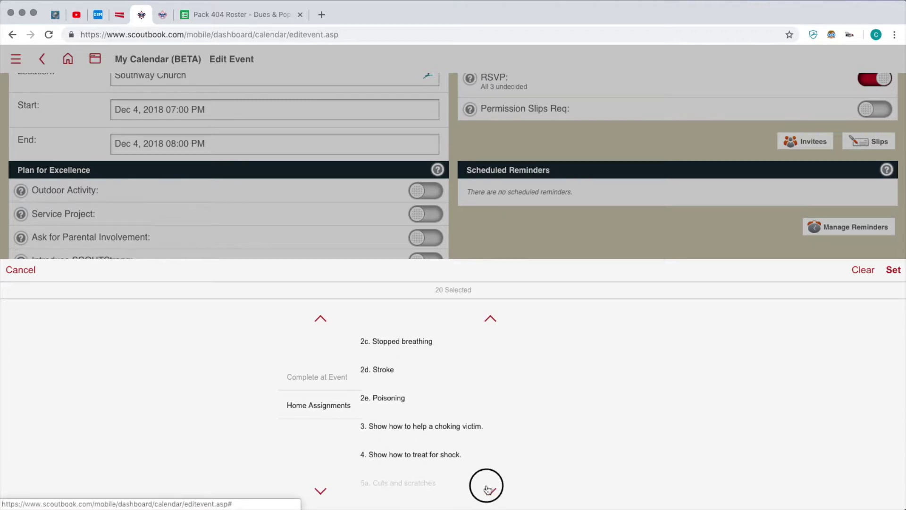
pyautogui.click(489, 489)
pyautogui.click(489, 489)
pyautogui.click(489, 489)
pyautogui.click(490, 489)
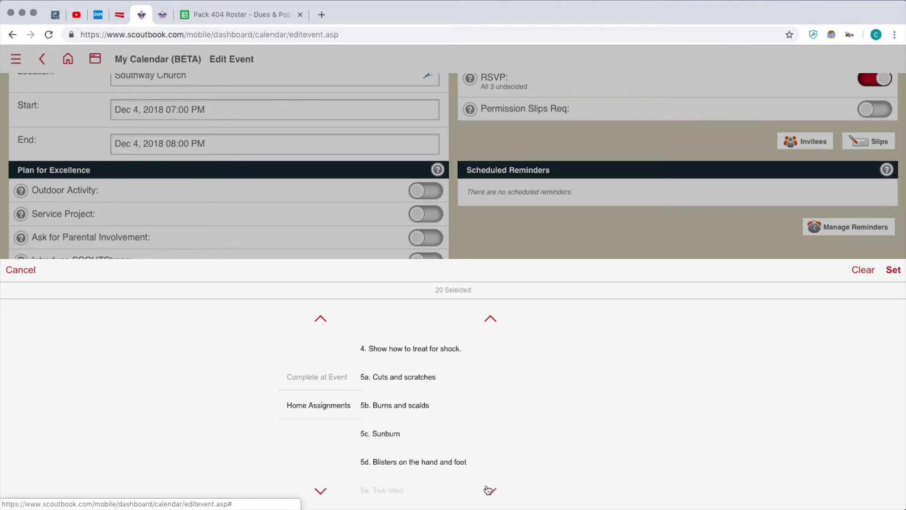
pyautogui.click(489, 489)
pyautogui.click(489, 490)
pyautogui.click(489, 489)
pyautogui.click(490, 489)
pyautogui.click(489, 489)
pyautogui.click(490, 490)
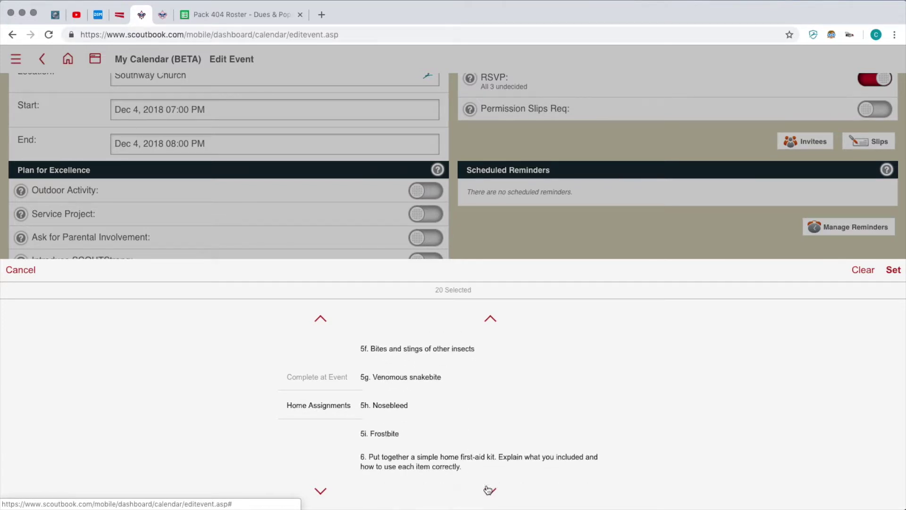
pyautogui.click(489, 490)
pyautogui.click(489, 489)
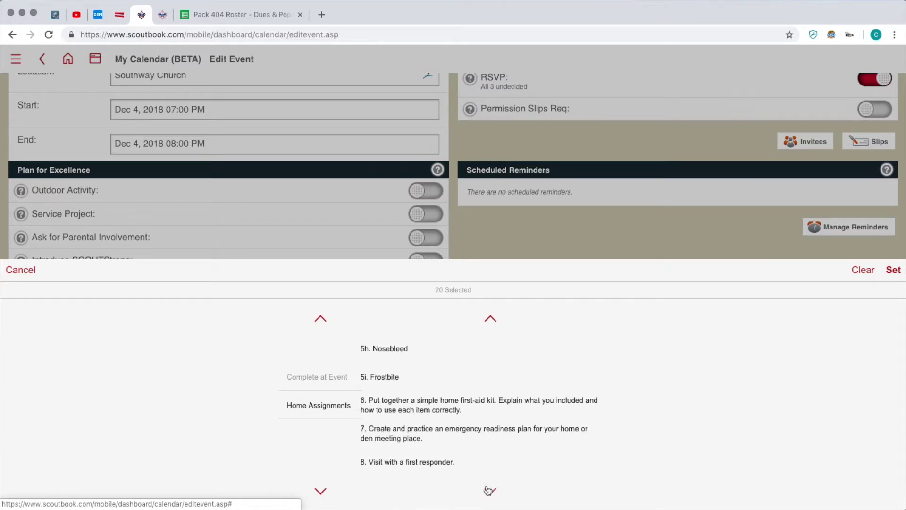
pyautogui.click(498, 408)
pyautogui.click(486, 433)
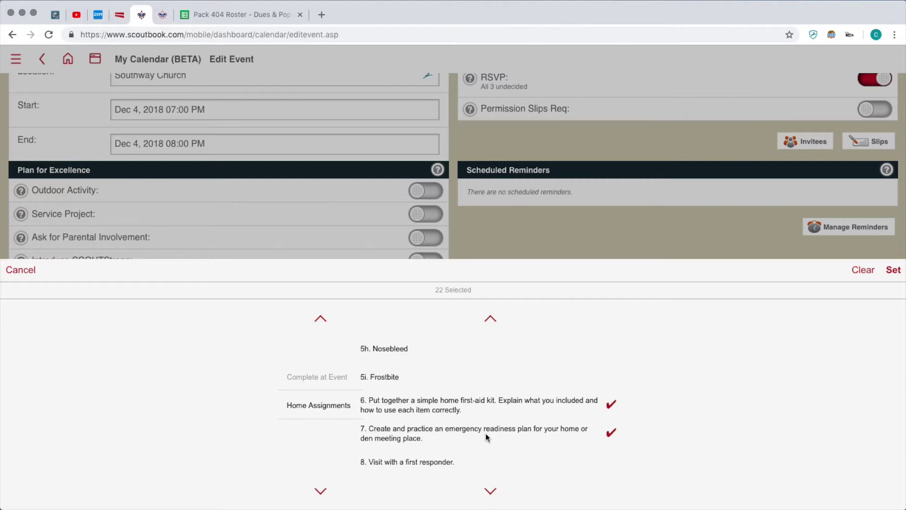
# Remove requirements 6, 7 and 8 from the at-event work and confirm the requirements.
pyautogui.click(330, 377)
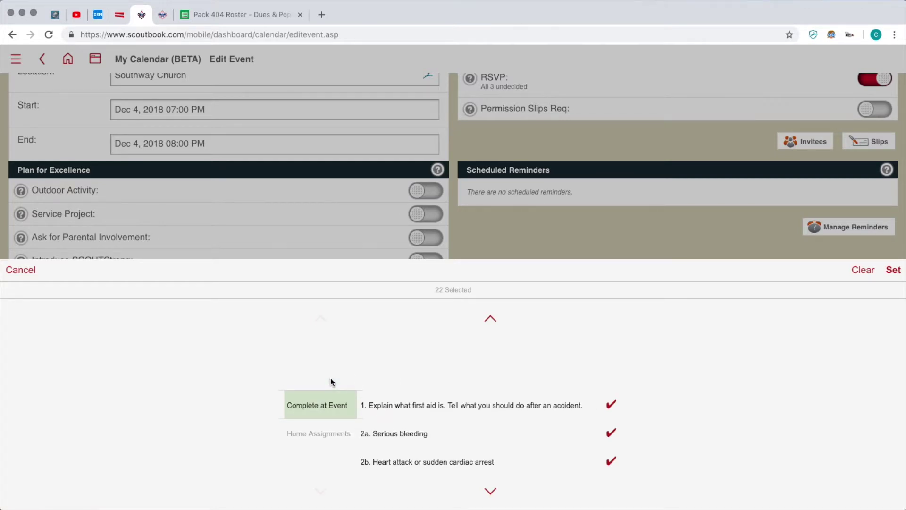
pyautogui.click(490, 491)
pyautogui.click(491, 491)
pyautogui.click(490, 491)
pyautogui.click(491, 491)
pyautogui.moveTo(492, 491); pyautogui.dragTo(492, 491)
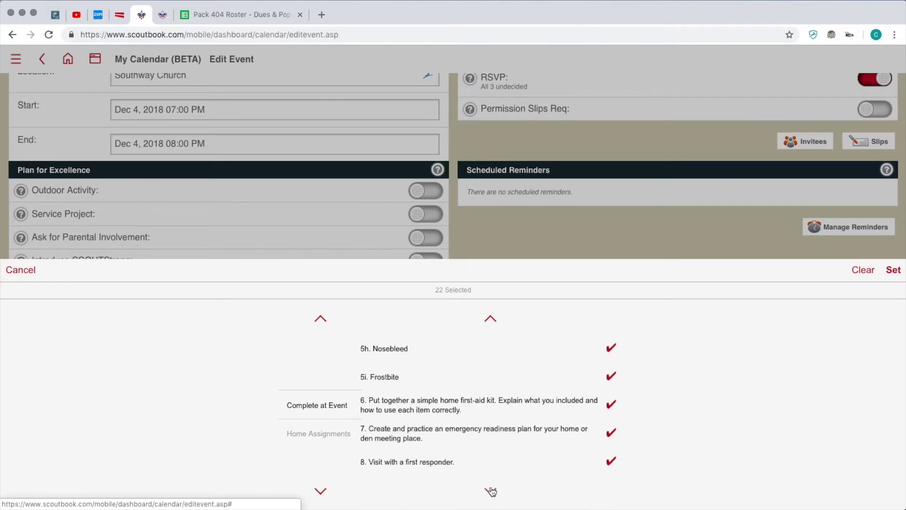
pyautogui.click(515, 406)
pyautogui.click(514, 427)
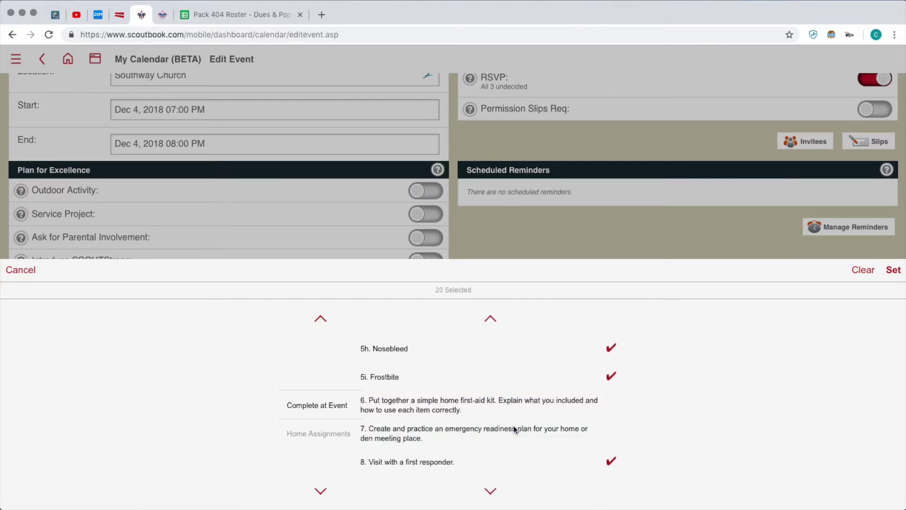
pyautogui.click(477, 461)
pyautogui.click(491, 491)
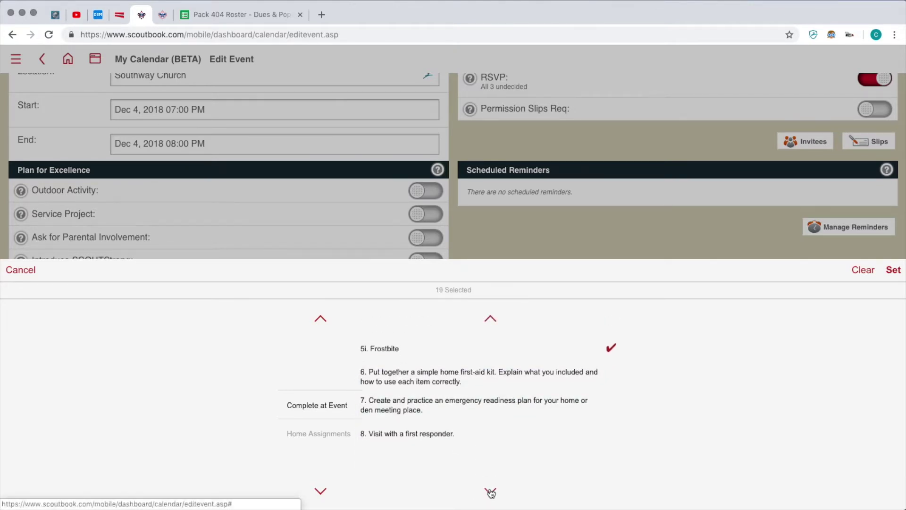
pyautogui.click(894, 269)
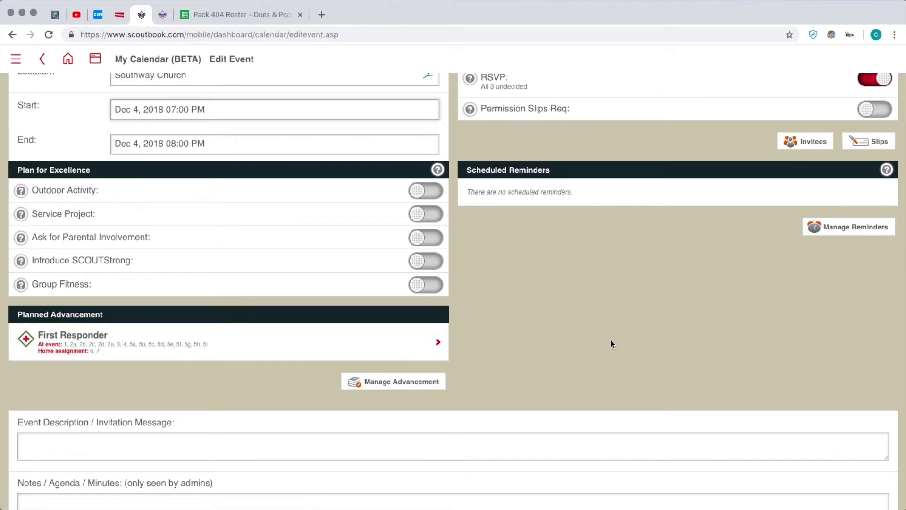
# Save the Den Meeting - First Responder event and go back to My Dashboard.
pyautogui.scroll(-5, 611, 344)
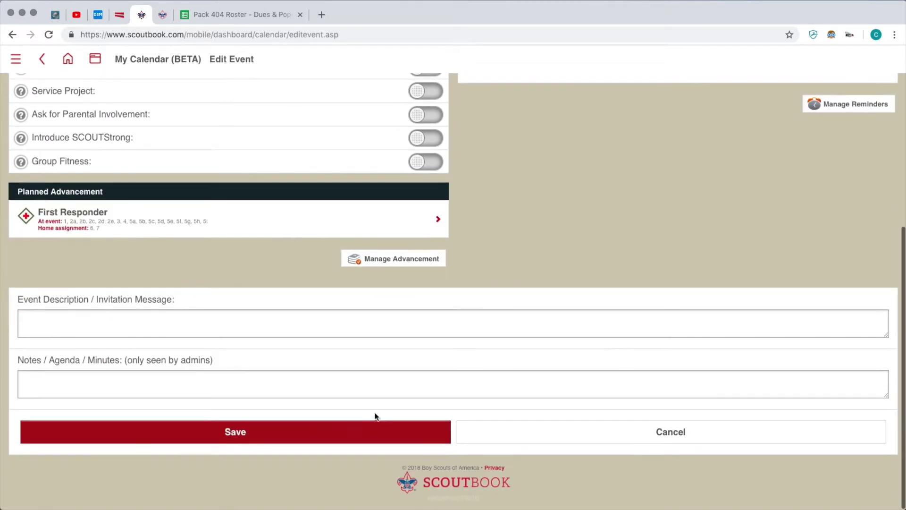
pyautogui.click(277, 434)
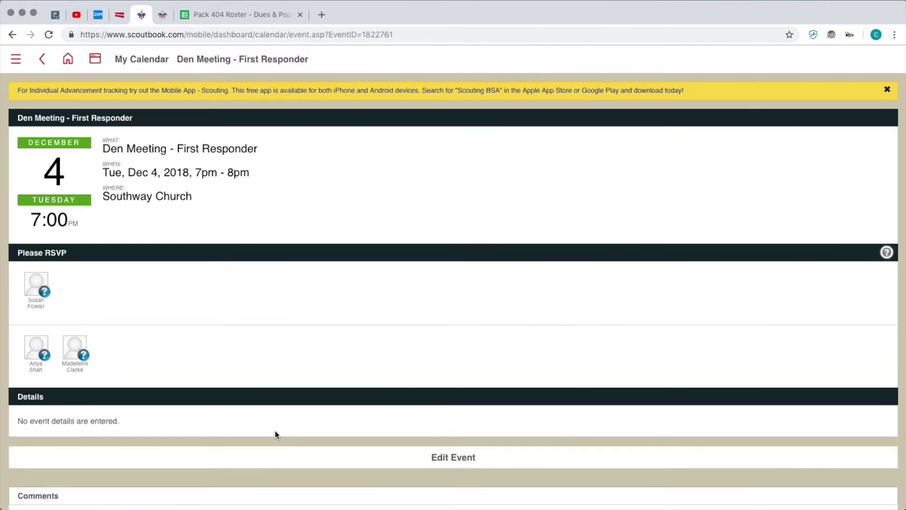
pyautogui.click(96, 60)
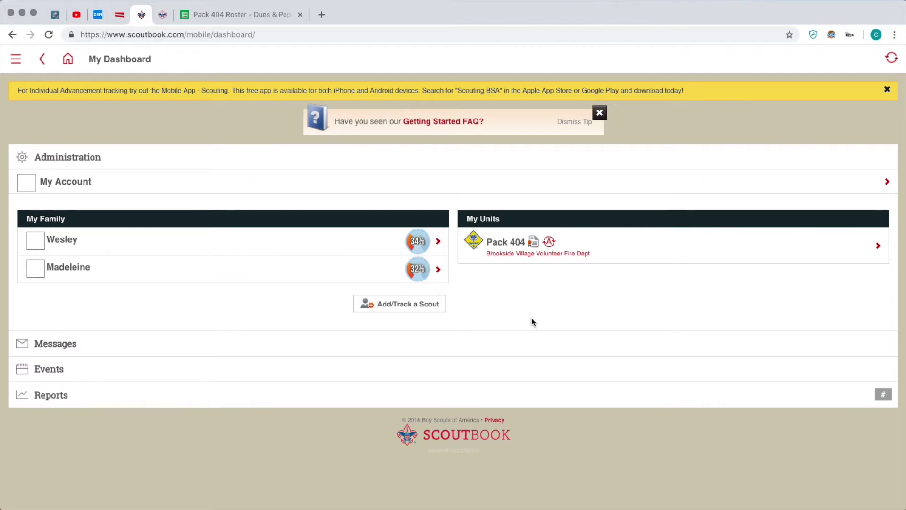
# From the Pack 404 calendar, open the December 5 Duty to God (PRAY) - Session 1 event.
pyautogui.click(534, 247)
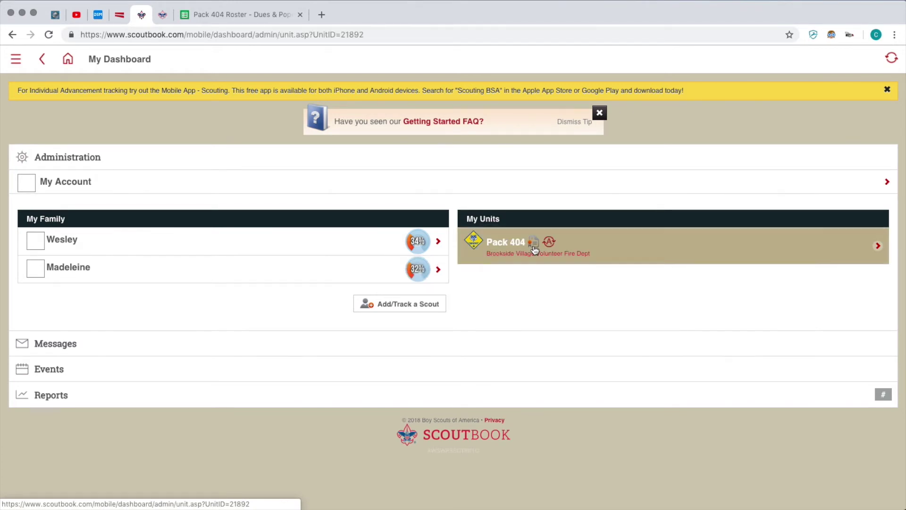
pyautogui.scroll(-3, 535, 250)
pyautogui.scroll(3, 534, 250)
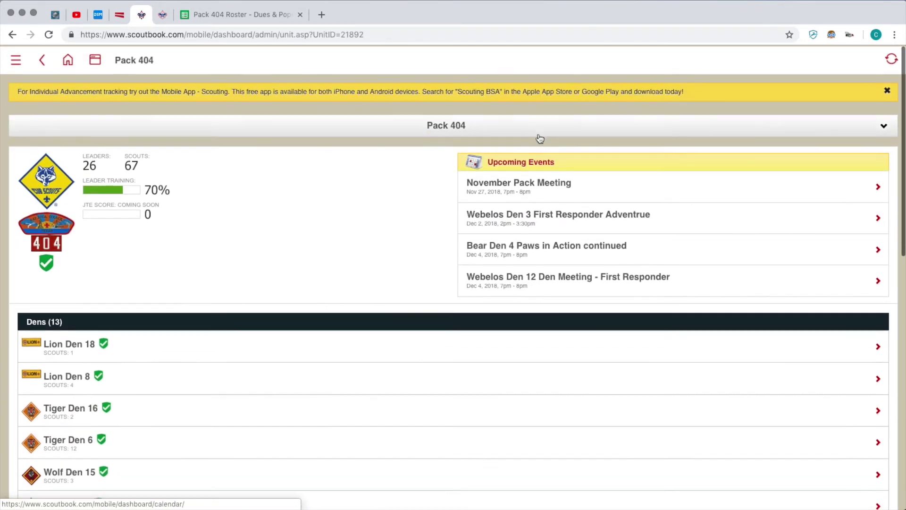
pyautogui.click(532, 166)
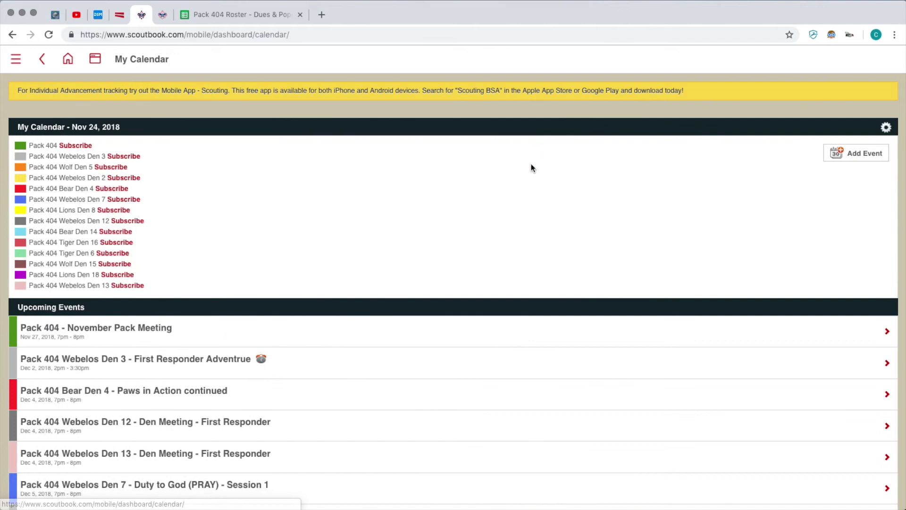
pyautogui.click(444, 146)
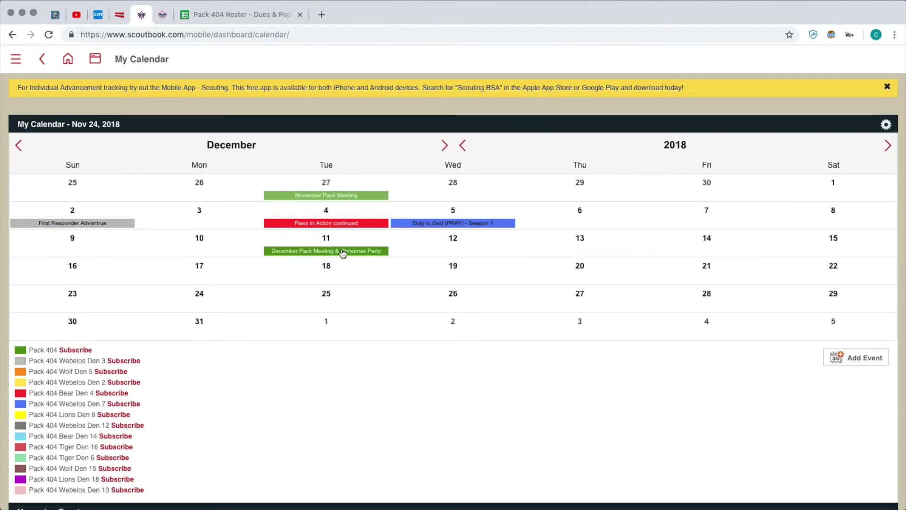
pyautogui.click(442, 224)
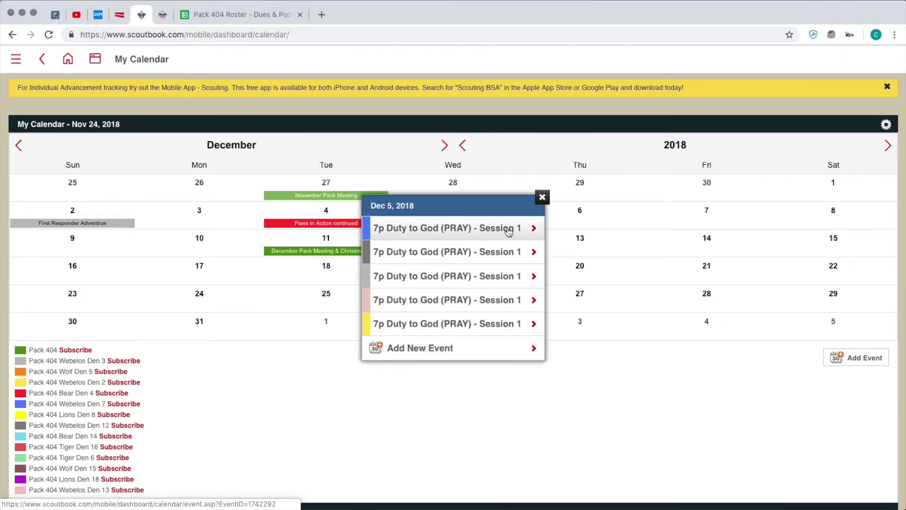
pyautogui.click(508, 228)
pyautogui.scroll(-4, 507, 230)
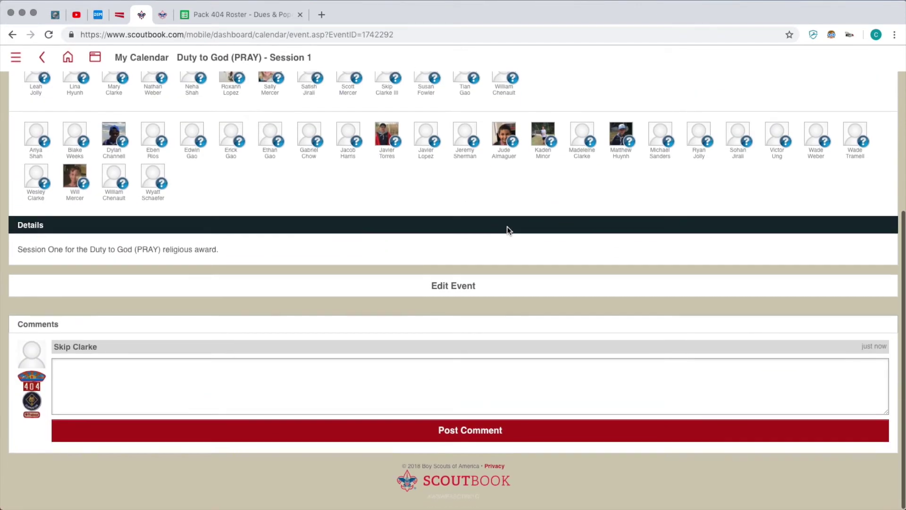
# Start editing the Duty to God event and browse its reminder options.
pyautogui.click(461, 287)
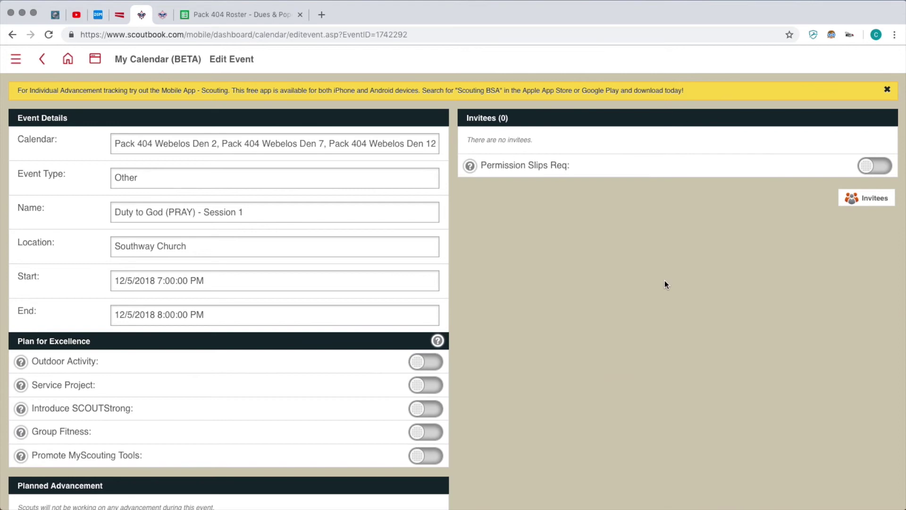
pyautogui.scroll(-7, 666, 284)
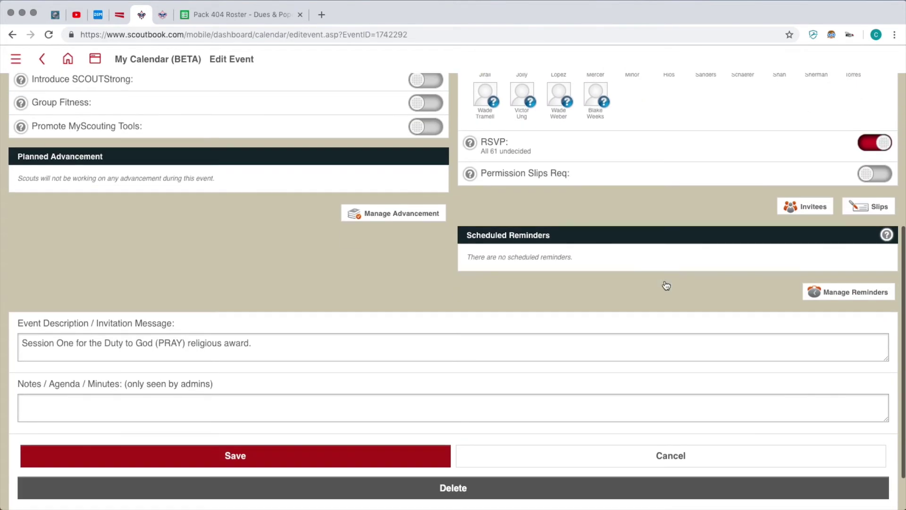
pyautogui.click(829, 295)
pyautogui.click(843, 259)
pyautogui.moveTo(843, 259); pyautogui.dragTo(843, 260)
pyautogui.click(843, 260)
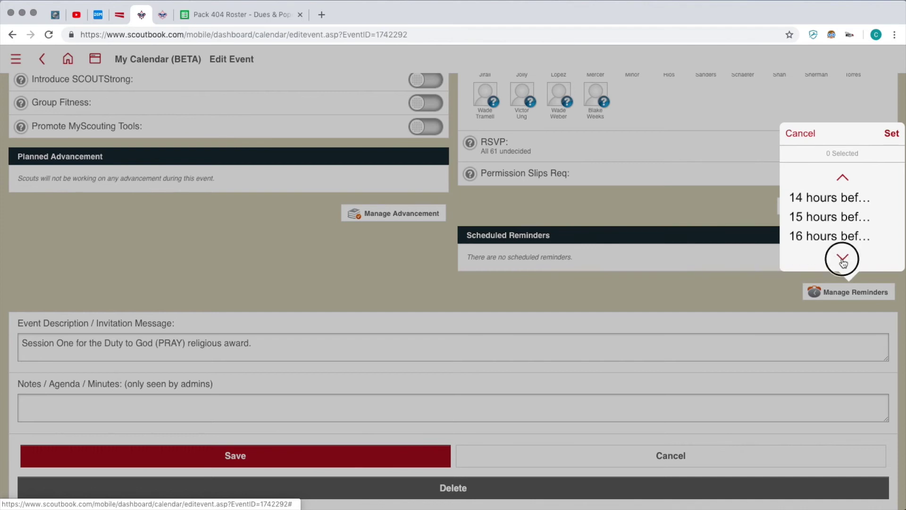
pyautogui.click(843, 260)
pyautogui.click(843, 260)
pyautogui.click(843, 259)
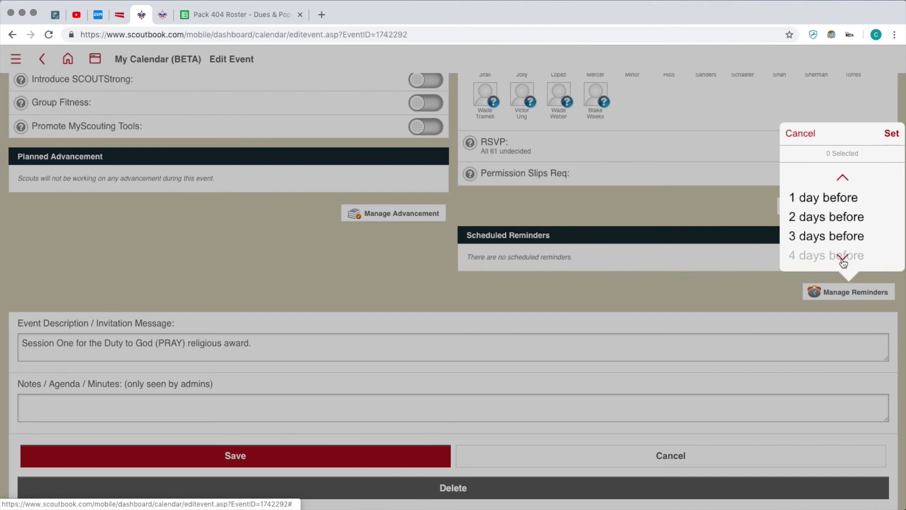
pyautogui.click(843, 260)
pyautogui.click(844, 260)
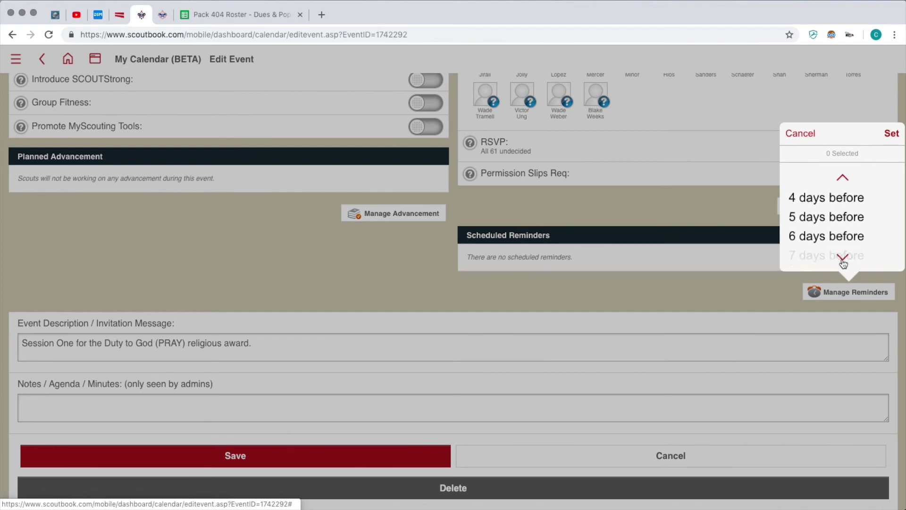
pyautogui.click(843, 260)
# Choose reminders 7 days before and 3 days before the event.
pyautogui.click(843, 236)
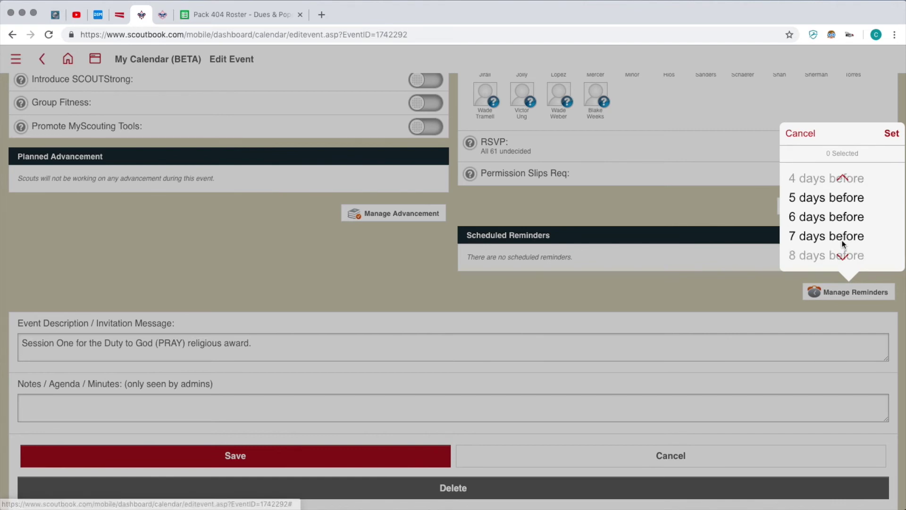
pyautogui.click(843, 178)
pyautogui.click(843, 179)
pyautogui.click(844, 179)
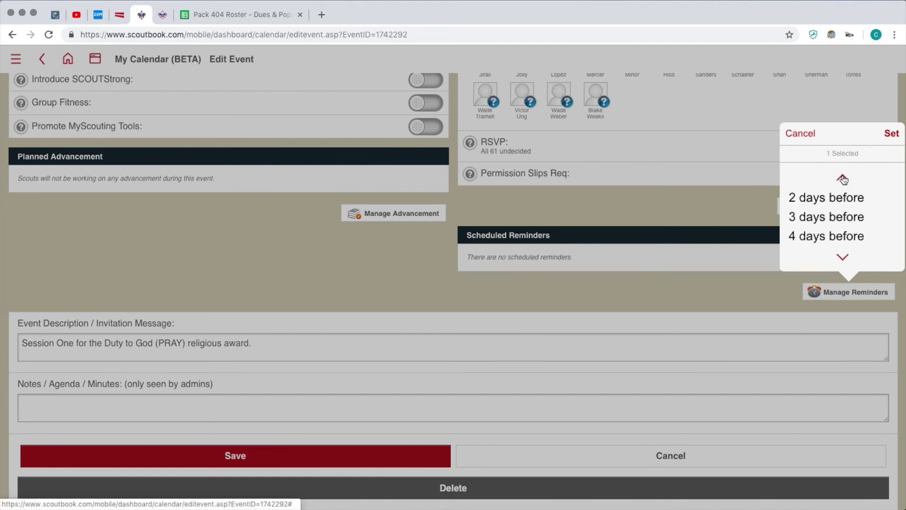
pyautogui.click(835, 217)
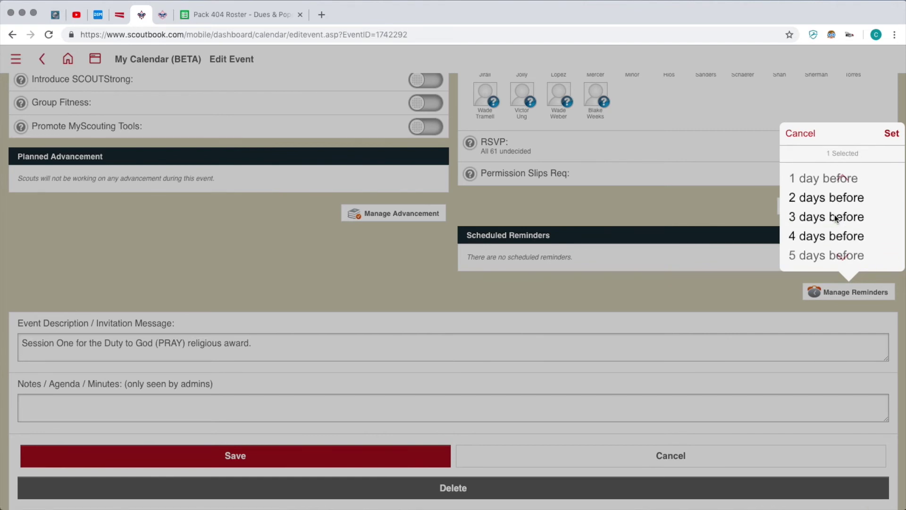
pyautogui.click(887, 136)
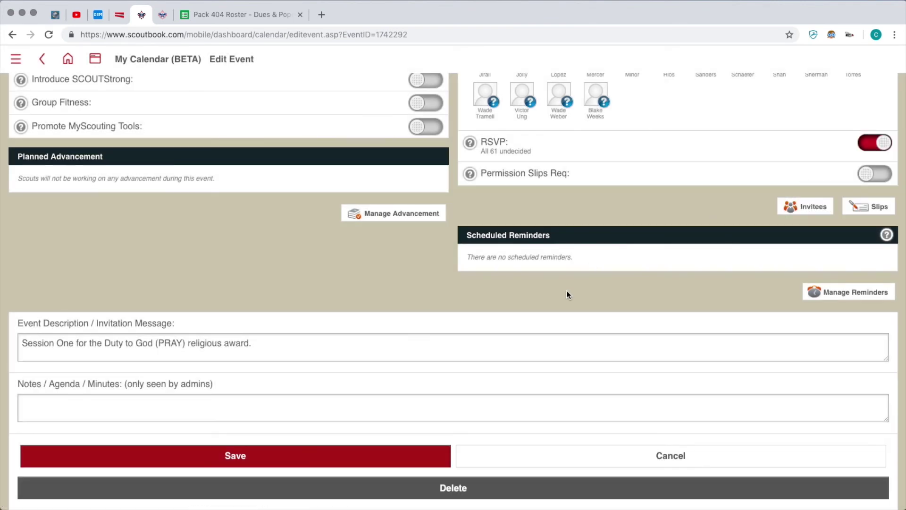
# Apply the 7-day and 3-day reminders, save the Duty to God event, and return to My Dashboard.
pyautogui.click(836, 293)
pyautogui.click(892, 134)
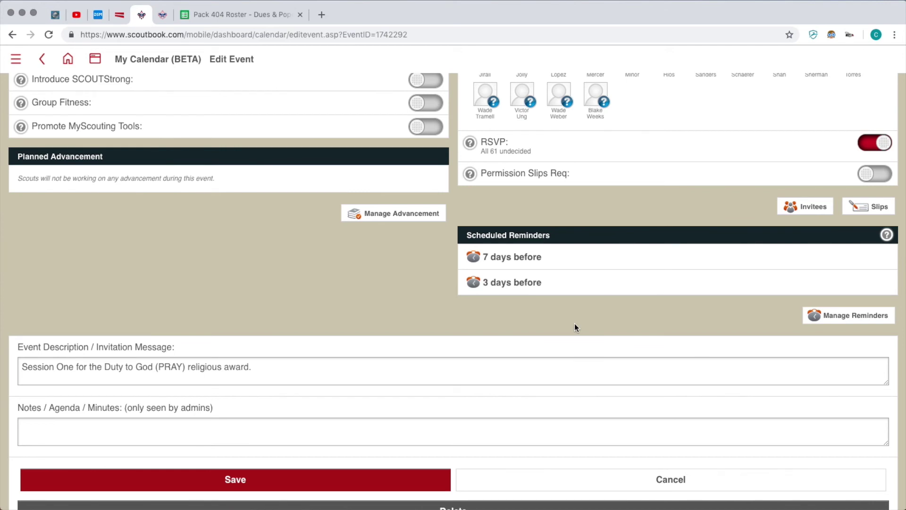
pyautogui.scroll(-3, 574, 324)
pyautogui.click(258, 422)
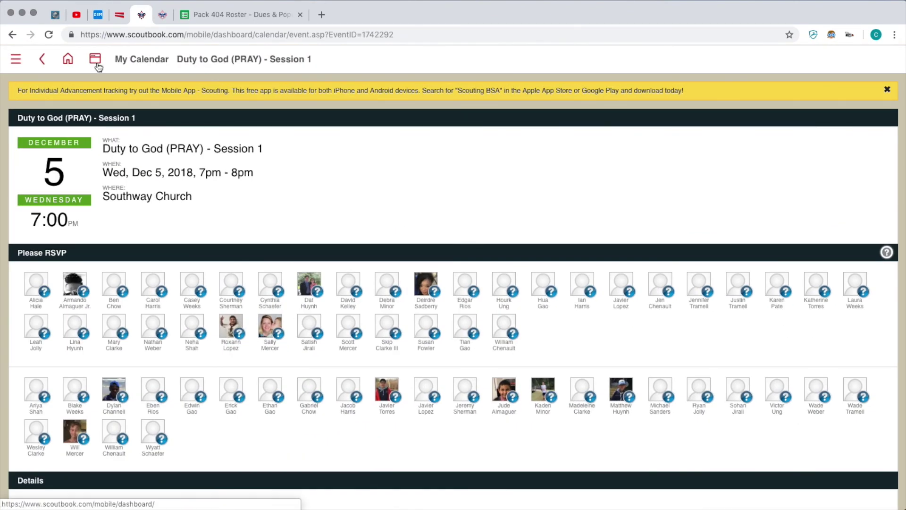
pyautogui.click(68, 58)
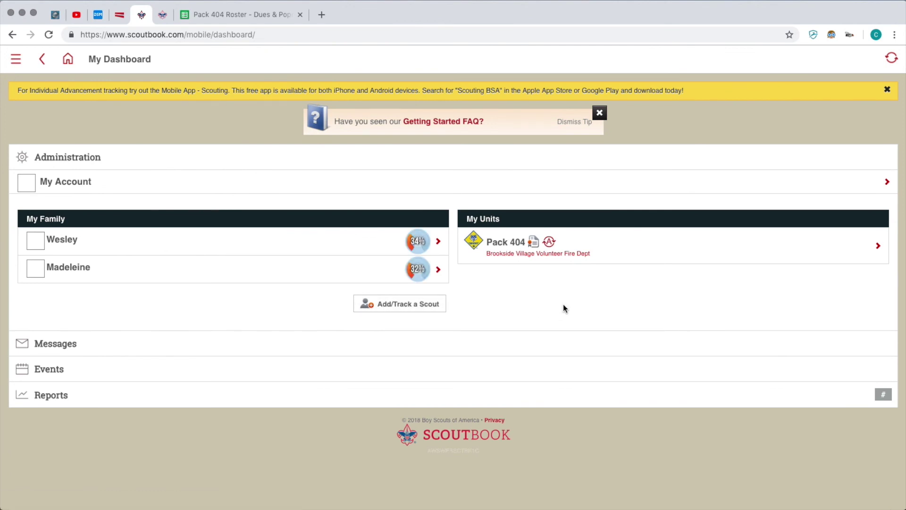